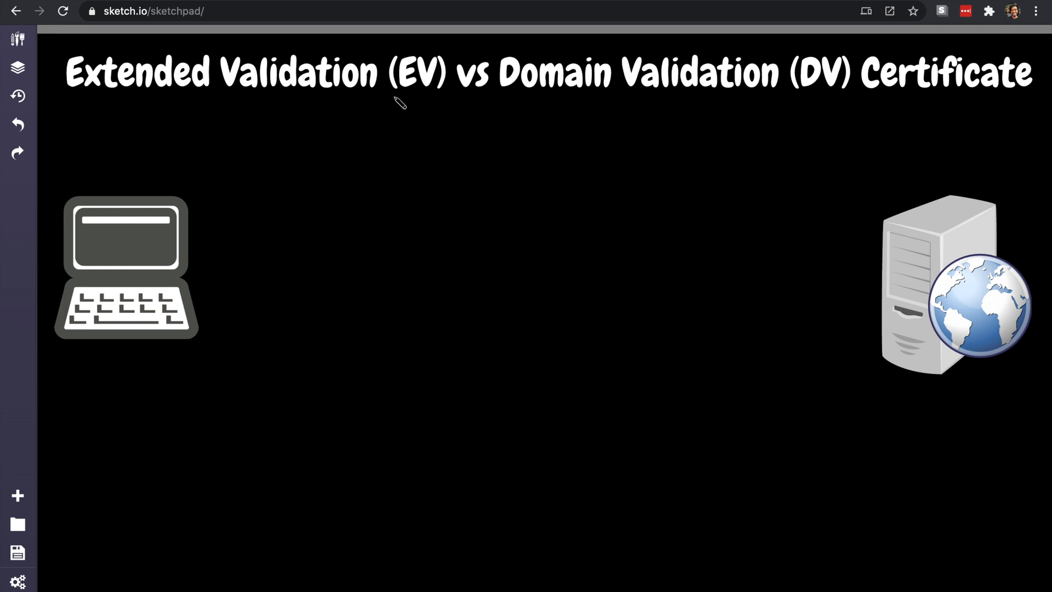
Underline EV and DV in the title with the green pen, then briefly view the site's connection security info.
left_click_drag(394, 97, 436, 100)
left_click_drag(845, 99, 799, 100)
left_click(96, 15)
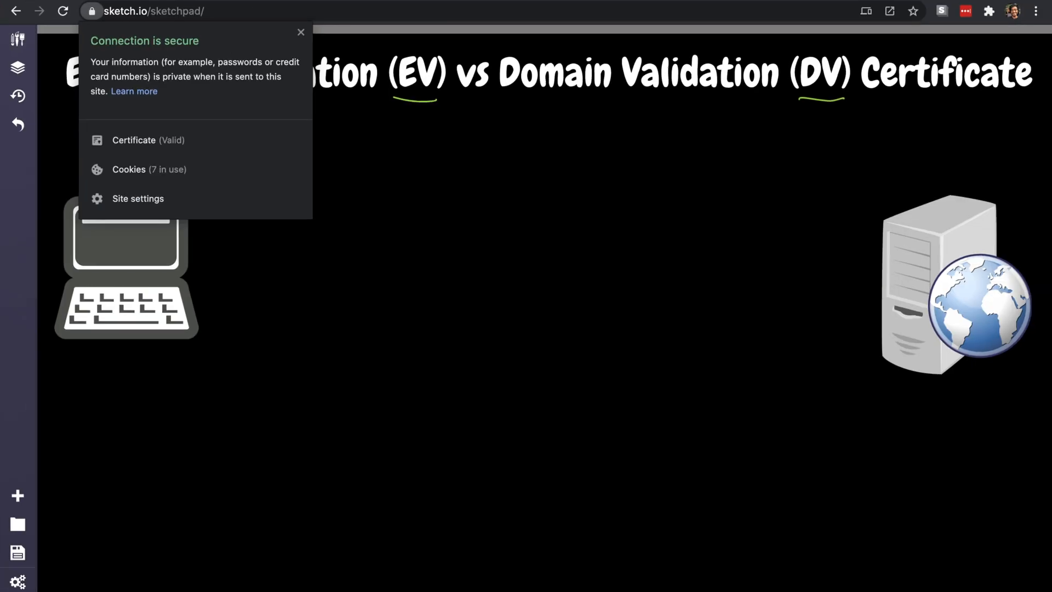
left_click(301, 33)
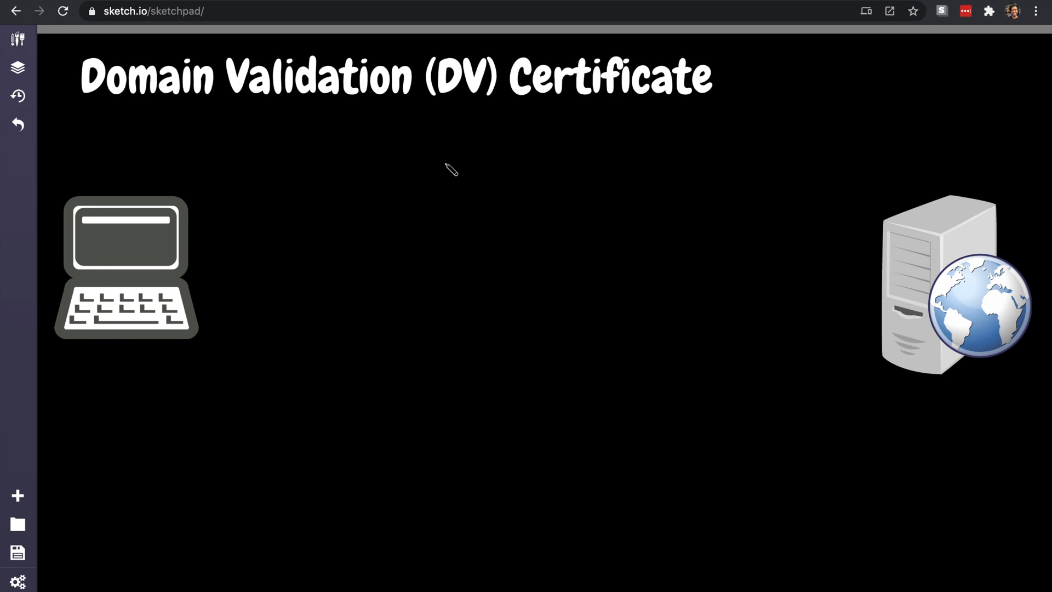
Edit the title to 'Domain Validation (DV) Certificate' and begin green handwriting above the server icon.
left_click(961, 141)
left_click_drag(889, 141, 935, 164)
Write 'hn.com' in green above the server and underline it.
left_click(940, 163)
mouse_move(965, 153)
left_mouse_down()
mouse_move(959, 170)
mouse_move(974, 159)
mouse_move(996, 170)
mouse_move(886, 178)
left_mouse_up()
left_click(885, 191)
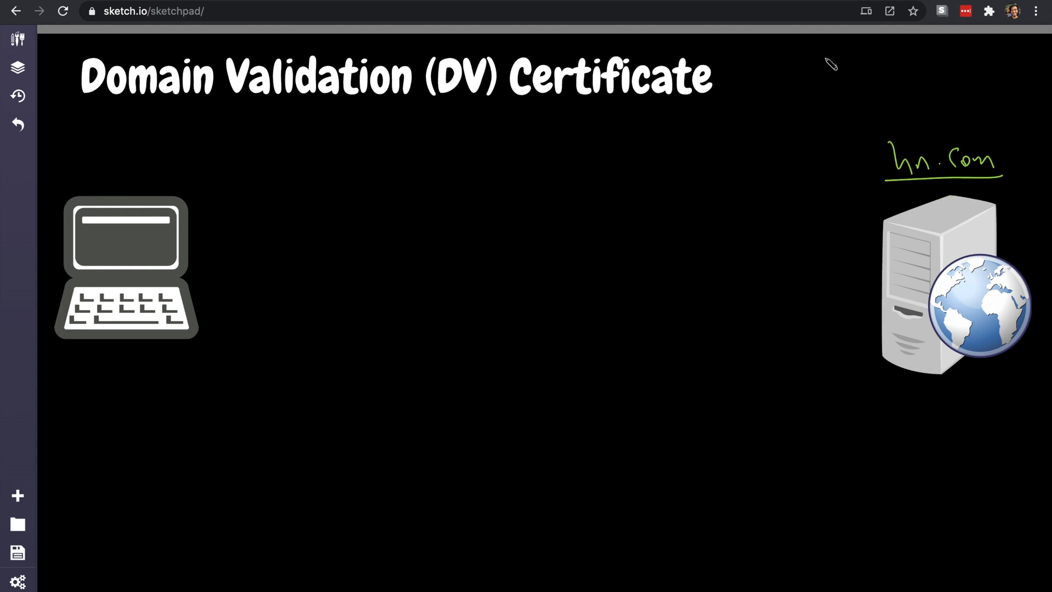
Draw a green box right of the title and label it 'CA'.
mouse_move(826, 50)
left_mouse_down()
mouse_move(767, 85)
mouse_move(773, 110)
left_mouse_up()
left_click_drag(842, 89, 777, 109)
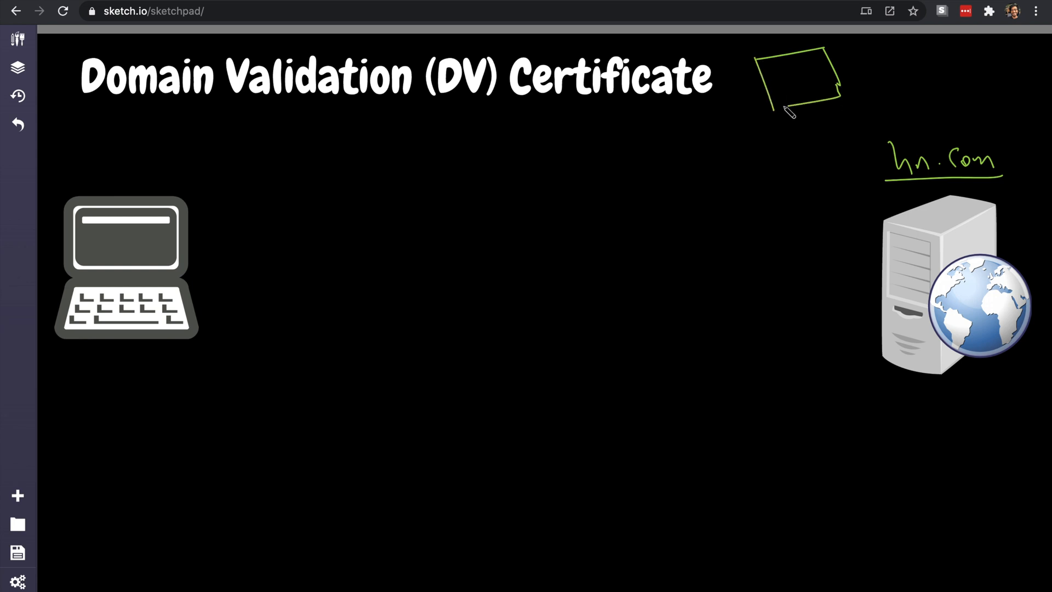
mouse_move(798, 73)
left_mouse_down()
mouse_move(795, 85)
mouse_move(806, 75)
mouse_move(815, 90)
mouse_move(815, 78)
left_mouse_up()
Write 'on' beside the CA box and underline it.
left_click_drag(881, 69, 923, 80)
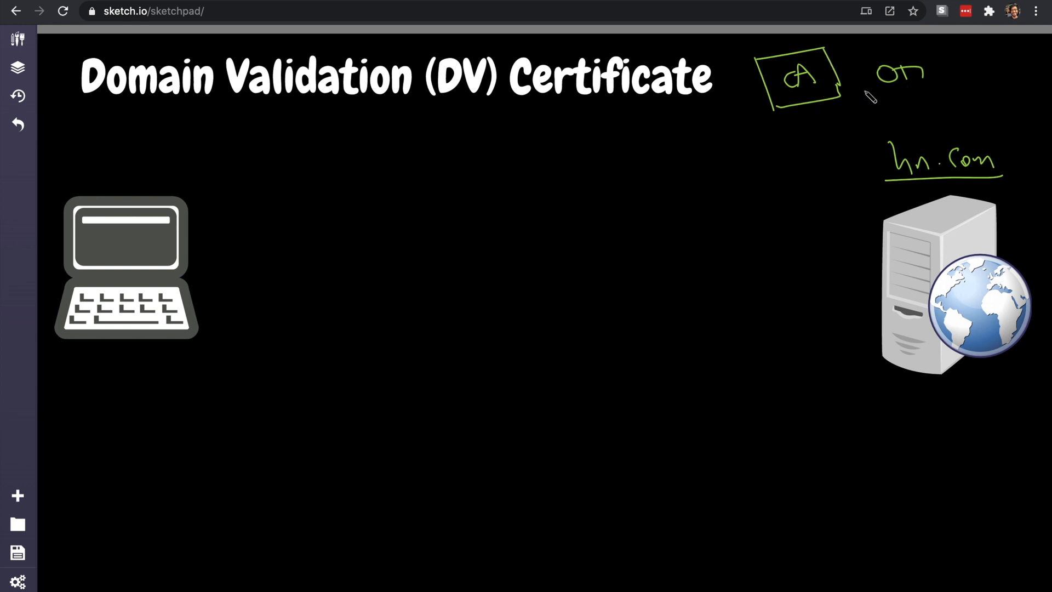
left_click(883, 75)
left_click_drag(875, 91, 927, 87)
left_click_drag(900, 134, 903, 140)
Write underlined 'Certbot' with '80' beside it and 'txt' below, under the server.
mouse_move(884, 408)
left_mouse_down()
mouse_move(883, 422)
mouse_move(918, 409)
mouse_move(936, 421)
mouse_move(946, 406)
mouse_move(957, 416)
left_mouse_up()
left_click_drag(952, 404, 967, 401)
left_click_drag(872, 426, 945, 424)
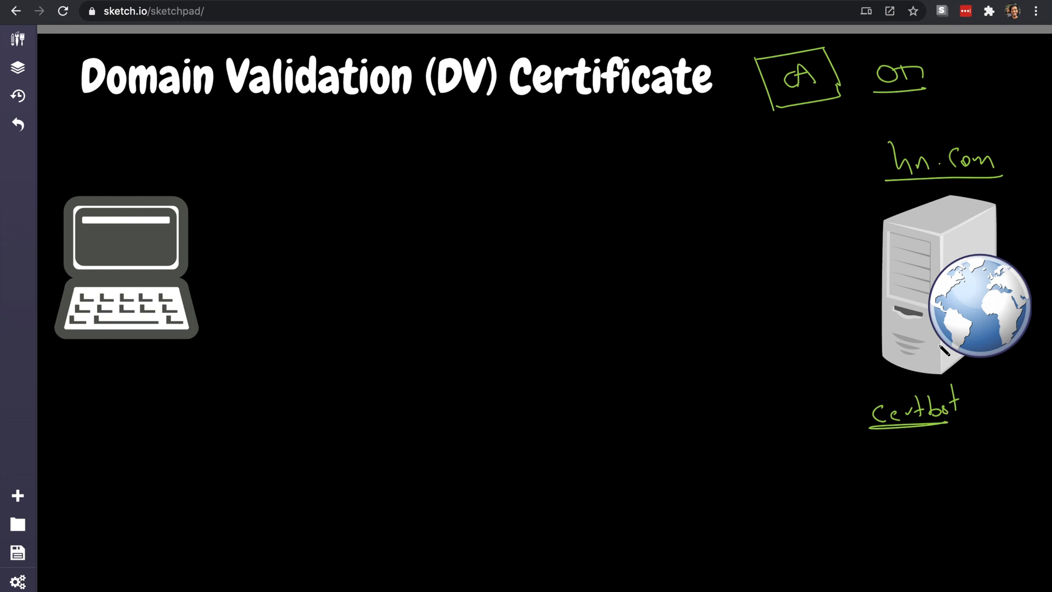
mouse_move(997, 405)
left_mouse_down()
mouse_move(1015, 420)
mouse_move(1010, 405)
left_mouse_up()
mouse_move(953, 461)
left_mouse_down()
mouse_move(955, 481)
mouse_move(982, 480)
mouse_move(988, 467)
mouse_move(997, 484)
left_mouse_up()
left_click(993, 477)
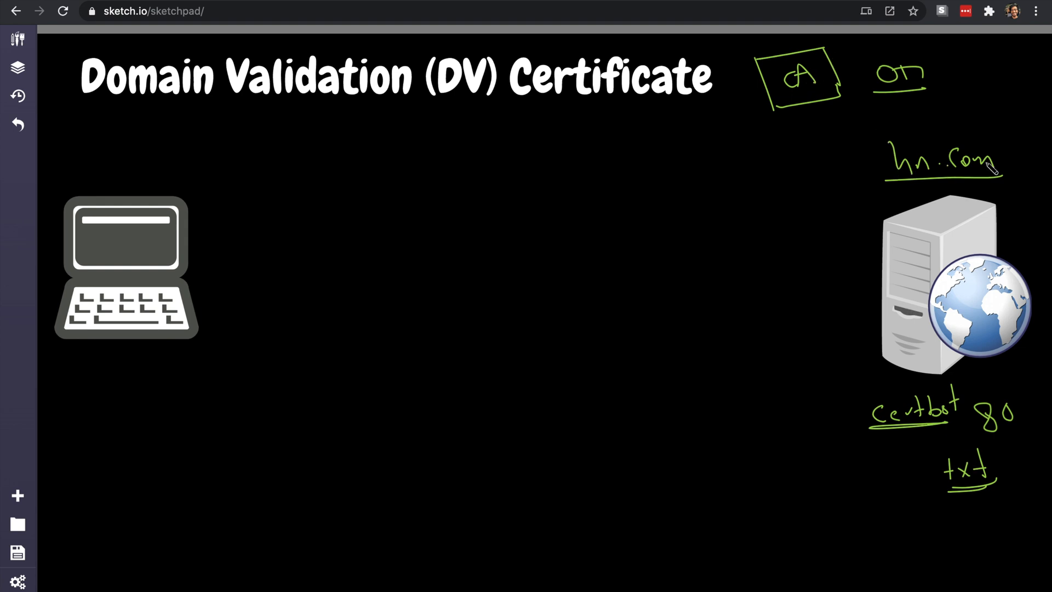
Add a bracketed 'txt' note after hn.com.
mouse_move(1007, 137)
left_mouse_down()
mouse_move(1000, 174)
mouse_move(1017, 159)
left_mouse_up()
left_click_drag(1020, 161, 1031, 172)
left_click(1007, 428)
left_click(875, 156)
Write the IP address 1.2.3.7 beside the server top, undoing a stray dot.
mouse_move(867, 195)
left_mouse_down()
mouse_move(871, 212)
mouse_move(935, 197)
left_mouse_up()
left_click(877, 209)
left_click(924, 199)
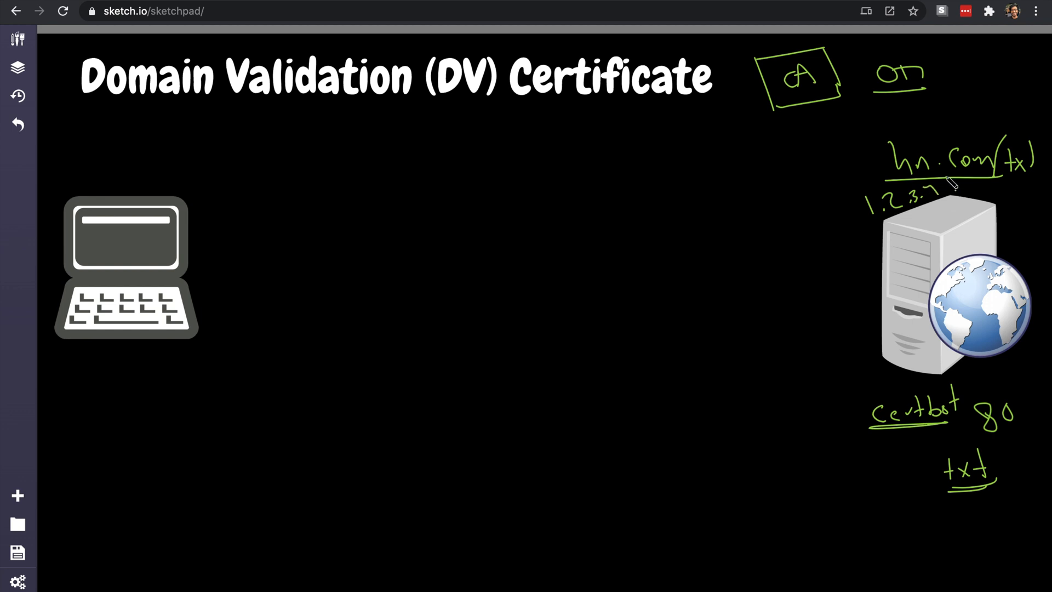
left_click(865, 213)
left_click(859, 206)
left_click(816, 255)
key("ctrl+z")
Touch up the txt underline and draw a green box labelled 'DV' between on and hn.com.
left_click_drag(991, 489, 997, 478)
left_click(974, 475)
left_click(974, 483)
mouse_move(940, 88)
left_mouse_down()
mouse_move(992, 87)
mouse_move(1027, 132)
mouse_move(939, 91)
mouse_move(963, 129)
mouse_move(1013, 102)
left_mouse_up()
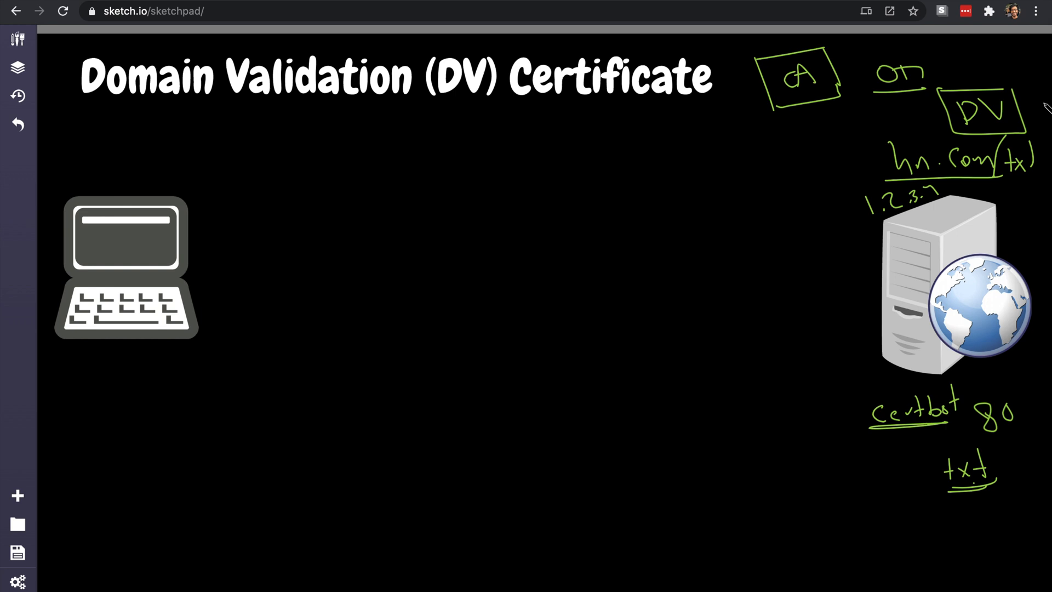
View sketch.io's certificate details, highlight 'Domain Validation' in the issuer name, and close the viewer.
left_click(90, 11)
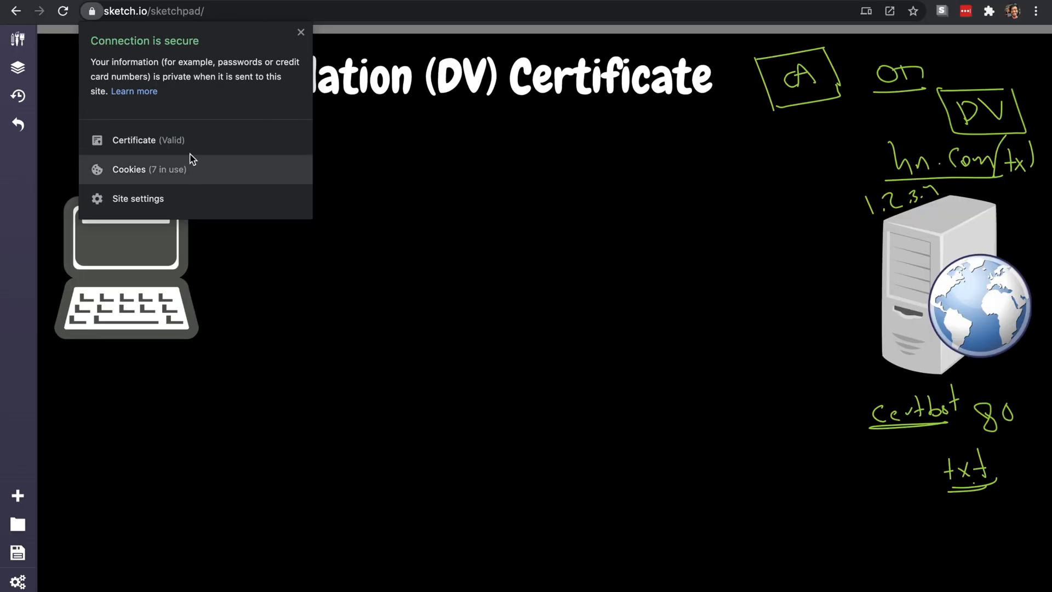
left_click(197, 140)
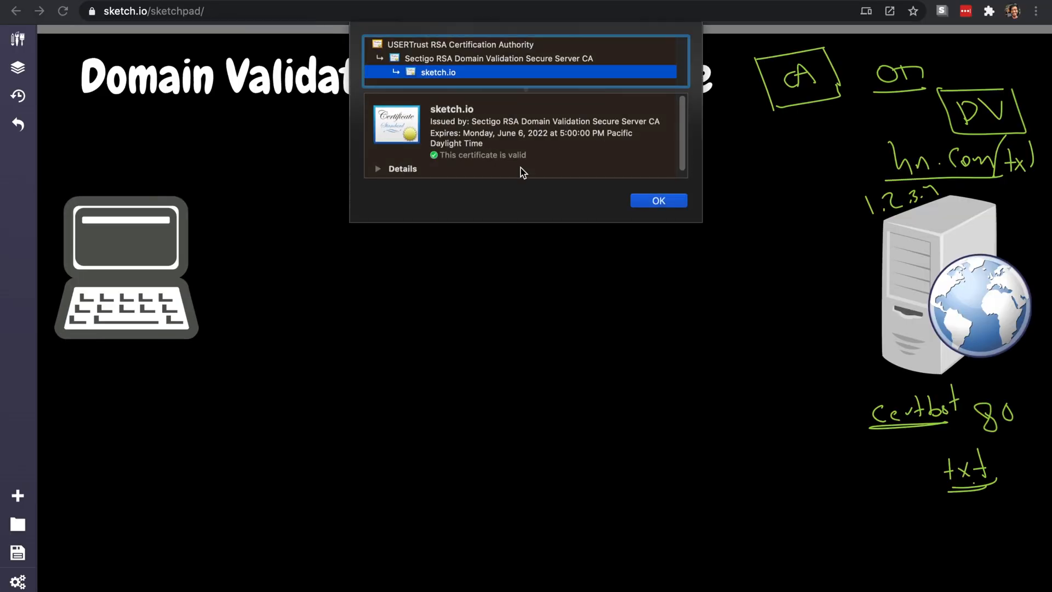
left_click(379, 169)
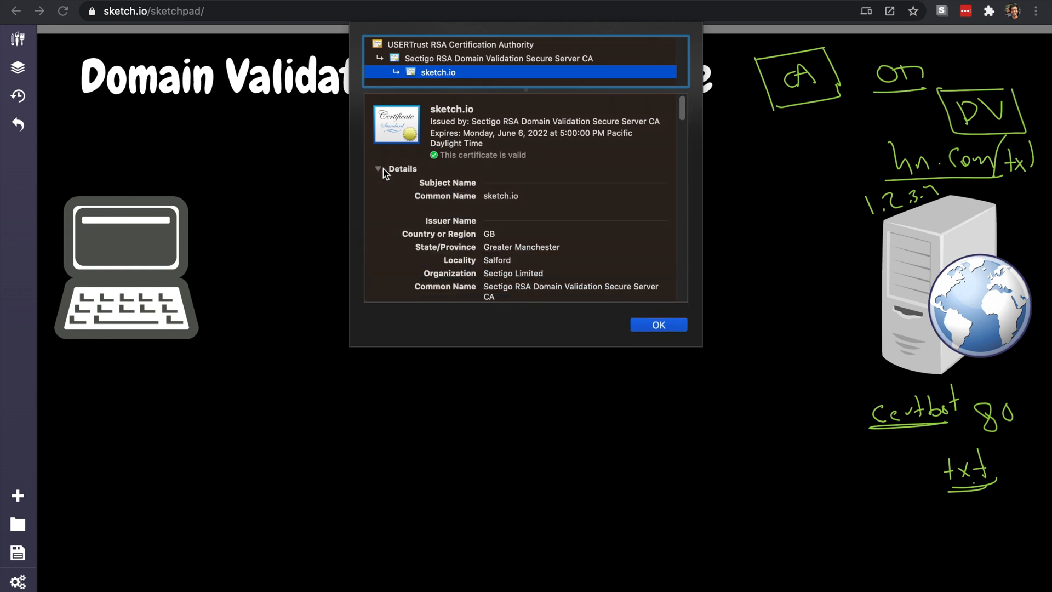
scroll(403, 177, "down", 2)
scroll(435, 213, "down", 2)
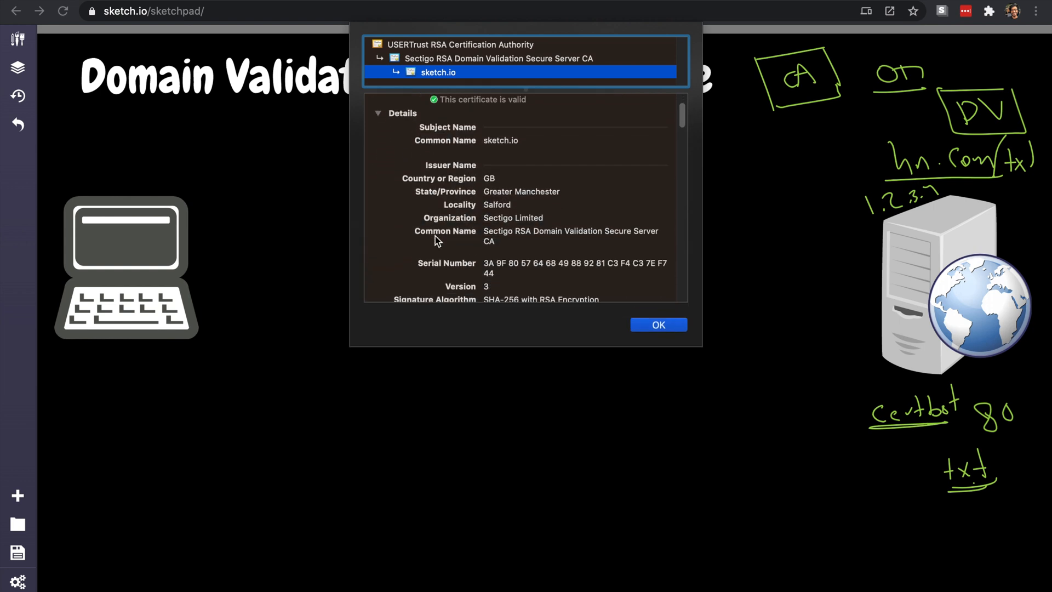
scroll(478, 239, "up", 3)
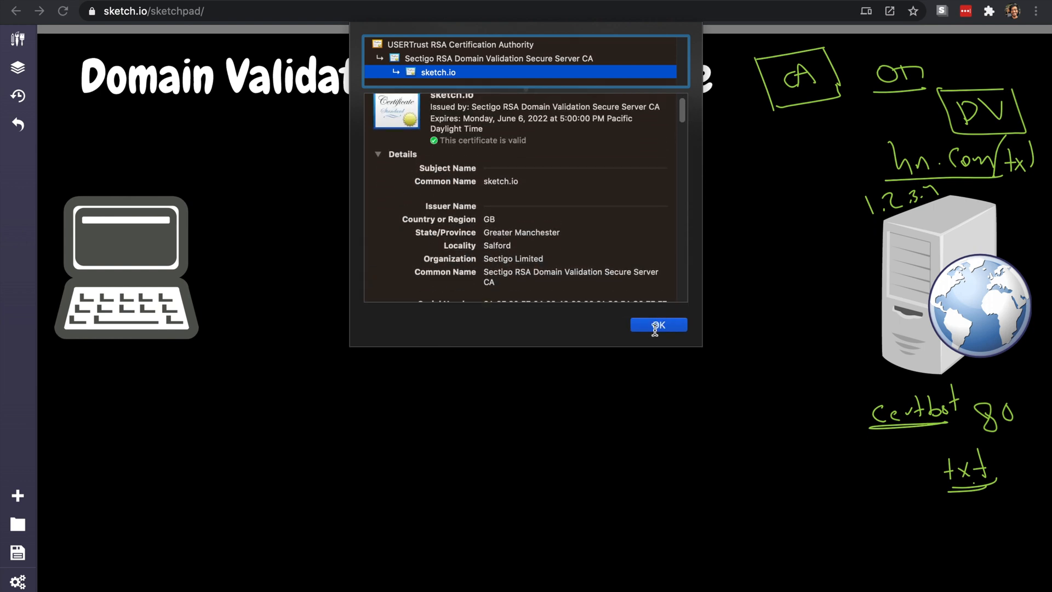
left_click_drag(532, 273, 603, 274)
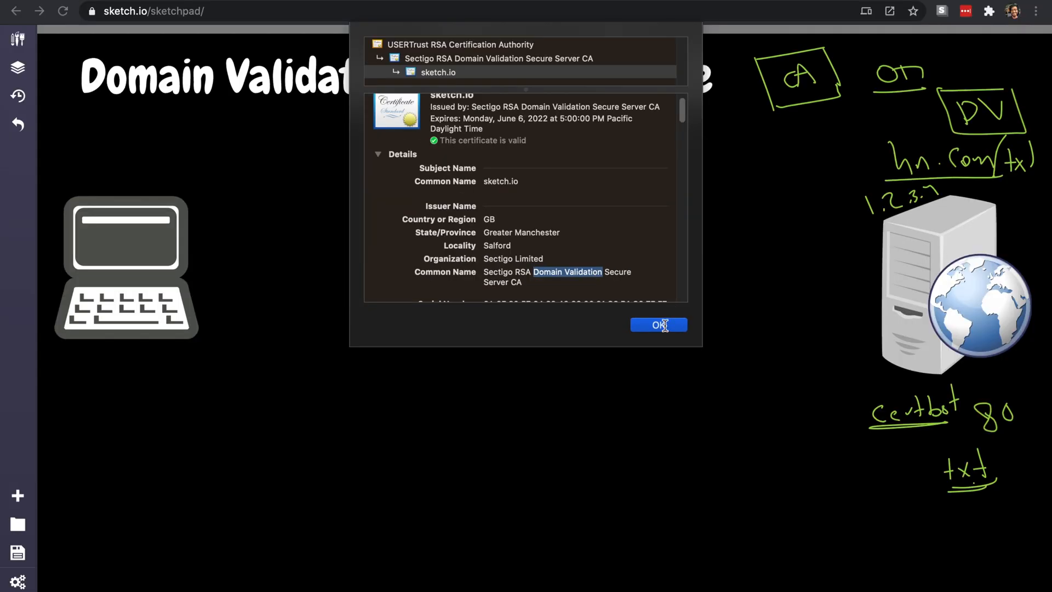
left_click(662, 325)
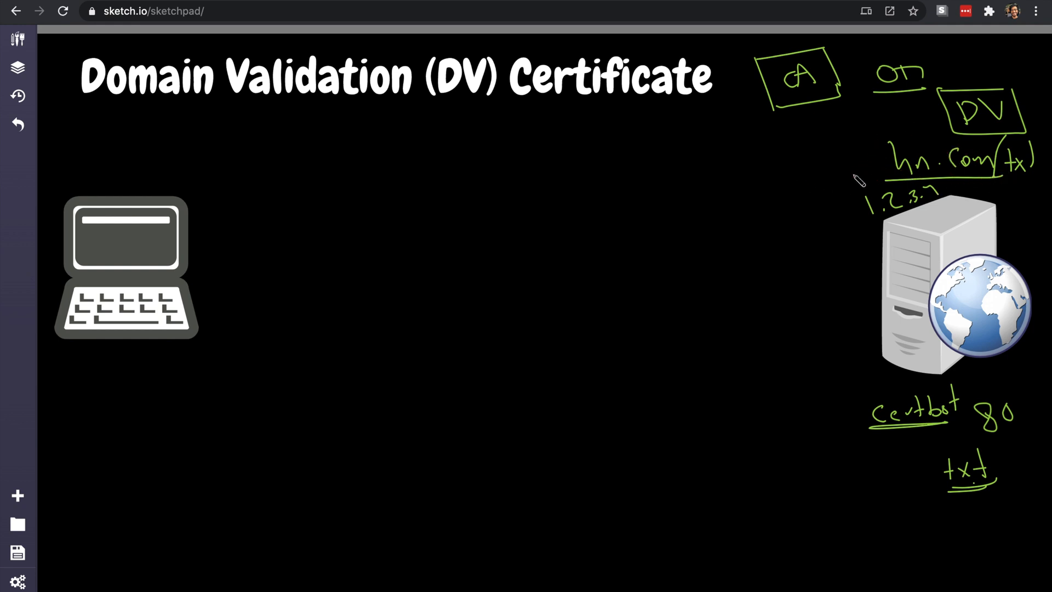
Draw a red box in mid-canvas labelled DNS and write 'hn.com' inside it.
mouse_move(569, 198)
left_mouse_down()
mouse_move(610, 243)
mouse_move(573, 200)
left_mouse_up()
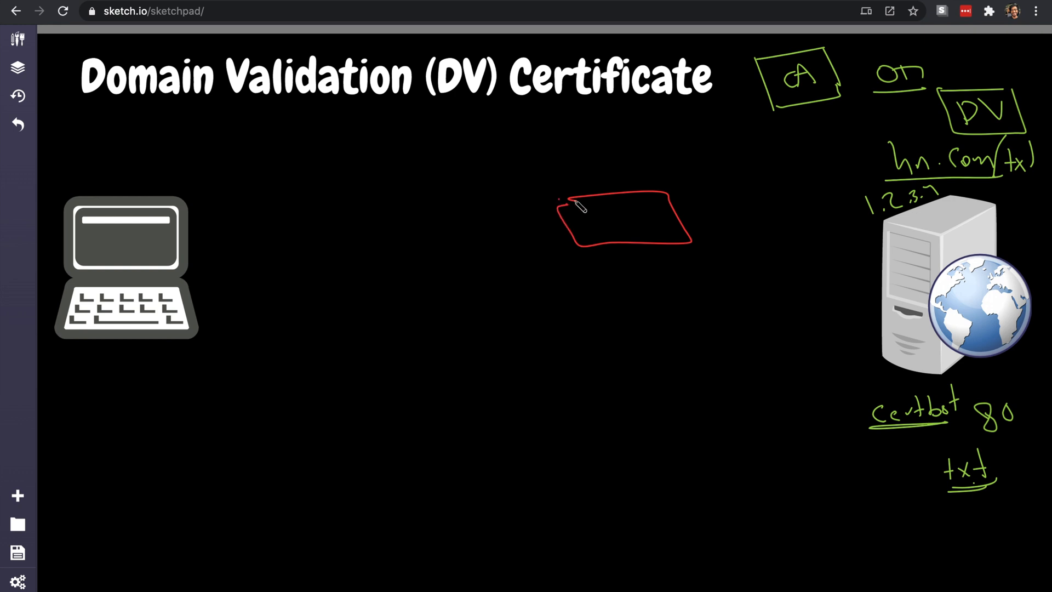
mouse_move(568, 164)
left_mouse_down()
mouse_move(567, 182)
mouse_move(630, 169)
left_mouse_up()
left_click_drag(646, 151, 642, 170)
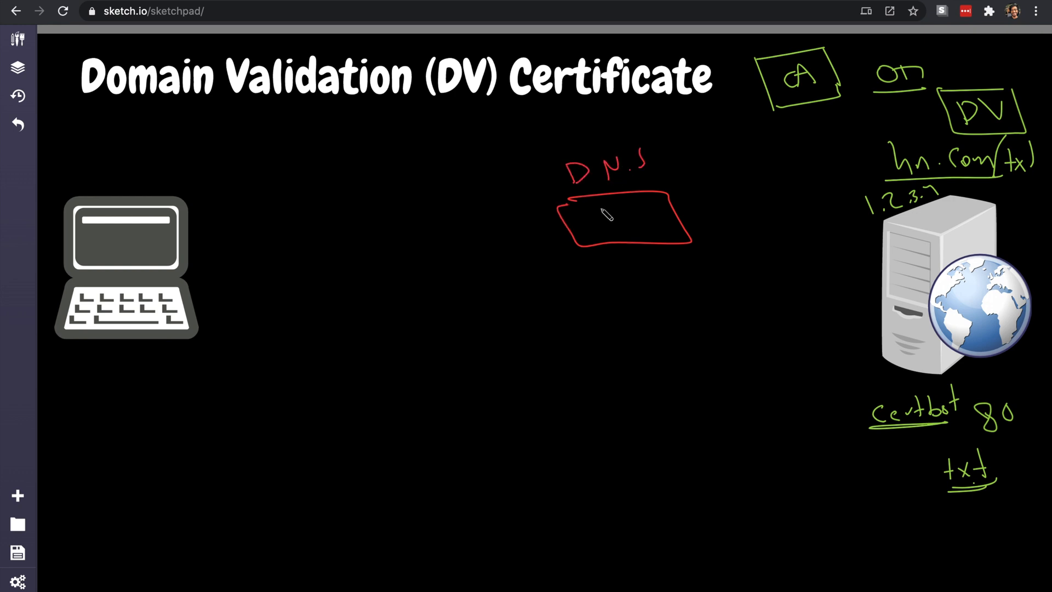
mouse_move(582, 212)
left_mouse_down()
mouse_move(599, 241)
mouse_move(691, 234)
left_mouse_up()
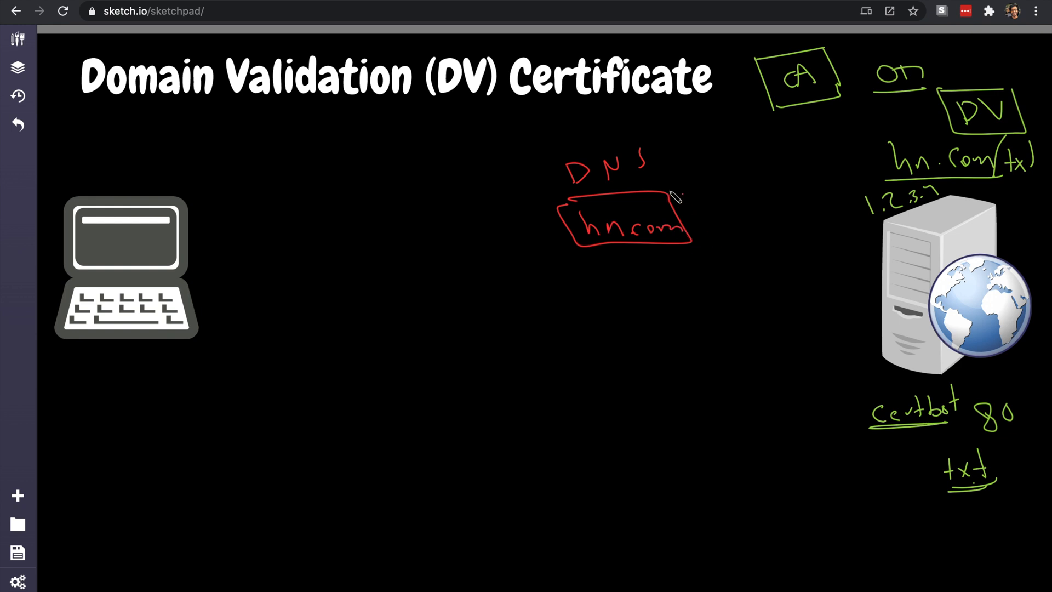
Add an adjoining red box and write '4.4.4.4' in it.
mouse_move(669, 197)
left_mouse_down()
mouse_move(797, 180)
mouse_move(691, 236)
mouse_move(739, 218)
mouse_move(786, 230)
mouse_move(800, 220)
mouse_move(801, 231)
left_mouse_up()
left_click(719, 222)
left_click(757, 224)
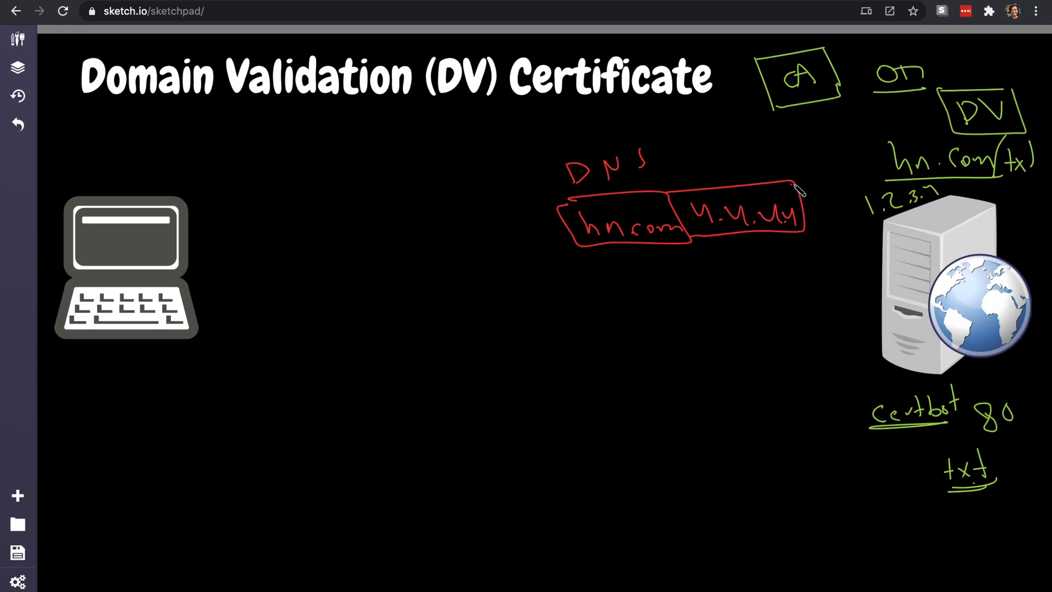
left_click(825, 221)
Draw a large red box below the DNS table with a crossed-out circle beside it and a label beneath.
mouse_move(492, 372)
left_mouse_down()
mouse_move(634, 497)
mouse_move(513, 371)
left_mouse_up()
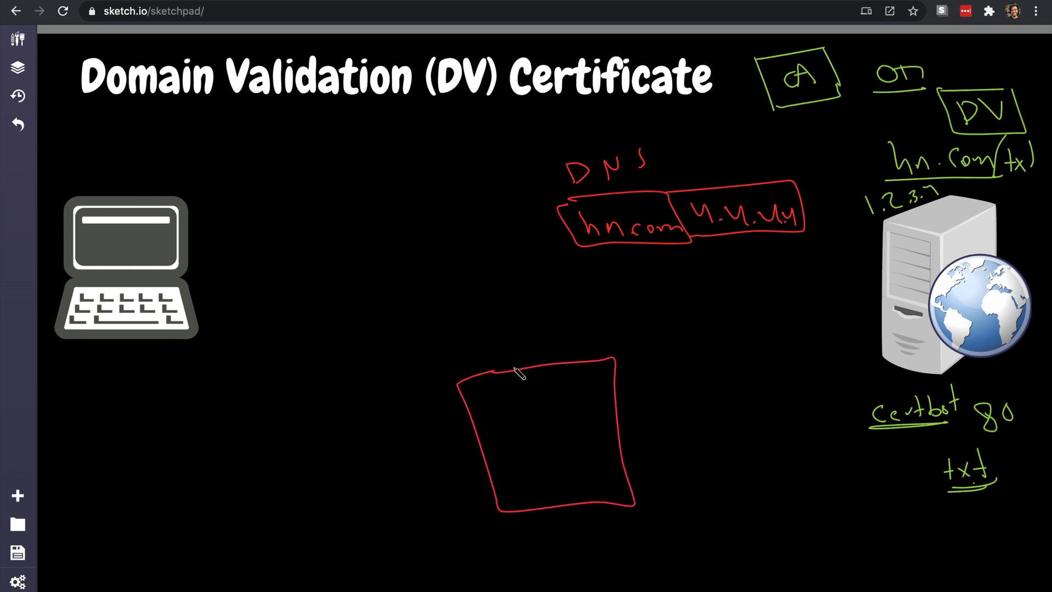
left_click(618, 330)
left_click_drag(663, 314, 639, 360)
left_click_drag(622, 307, 689, 359)
mouse_move(669, 296)
left_mouse_down()
mouse_move(685, 301)
mouse_move(612, 316)
left_mouse_up()
left_click_drag(690, 357, 671, 374)
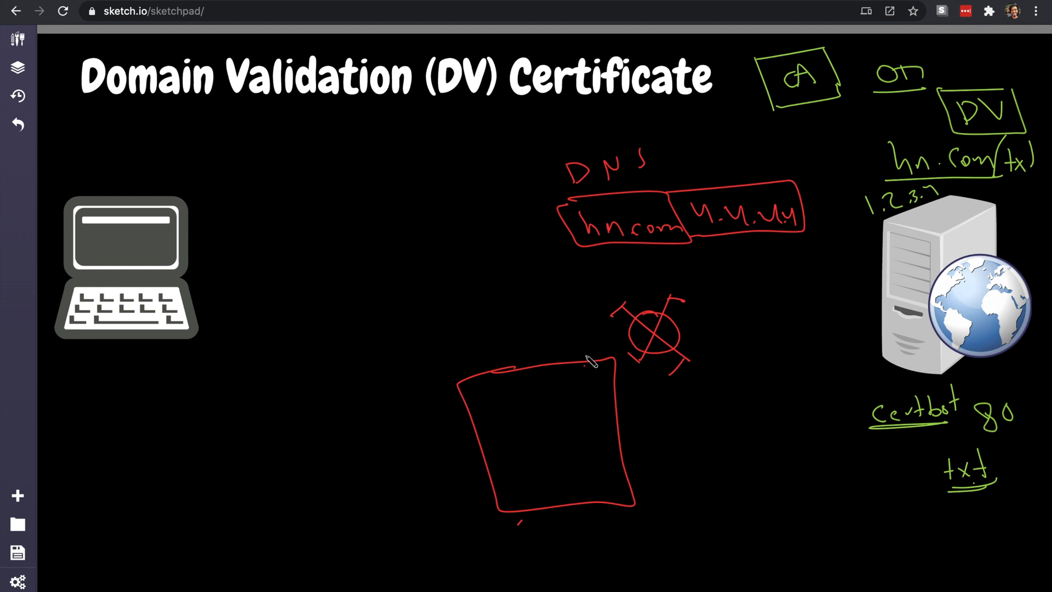
mouse_move(545, 538)
left_mouse_down()
mouse_move(542, 553)
mouse_move(580, 551)
mouse_move(594, 538)
mouse_move(576, 546)
mouse_move(590, 552)
mouse_move(587, 576)
left_mouse_up()
Write 'txt 80' beneath the box, draw an arrow from CA to DNS and one from 4.4.4.4 to the box.
left_click_drag(578, 568, 595, 564)
left_click_drag(596, 562, 614, 572)
left_click_drag(605, 563, 648, 538)
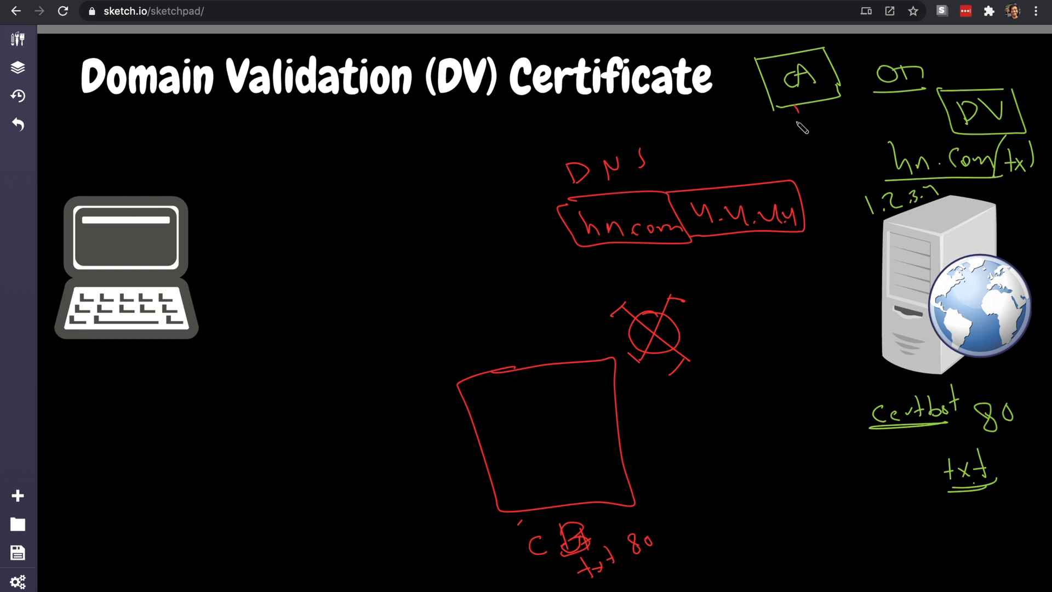
left_click_drag(798, 108, 667, 172)
left_click_drag(673, 156, 696, 208)
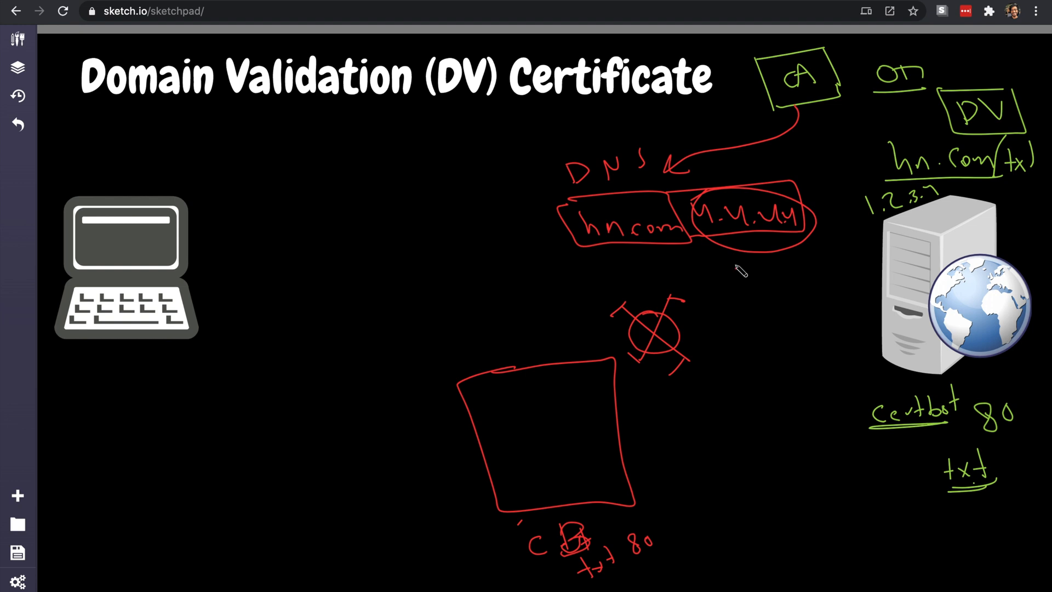
mouse_move(725, 252)
left_mouse_down()
mouse_move(583, 298)
mouse_move(568, 344)
mouse_move(585, 328)
left_mouse_up()
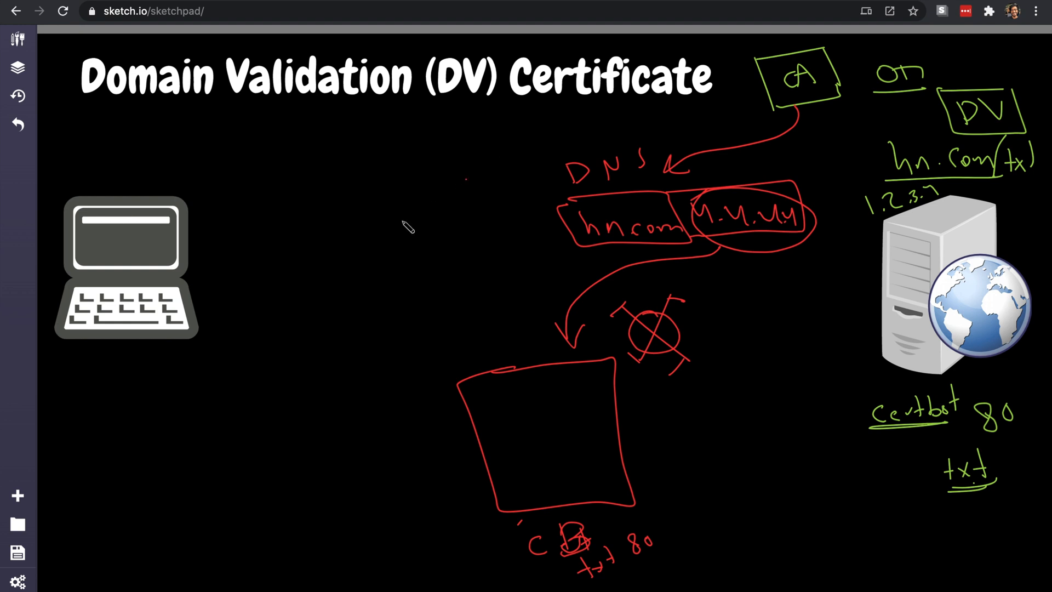
Draw red arrows laptop→box, box→server and box→laptop, then view the site's connection security info.
mouse_move(217, 255)
left_mouse_down()
mouse_move(412, 362)
mouse_move(393, 359)
left_mouse_up()
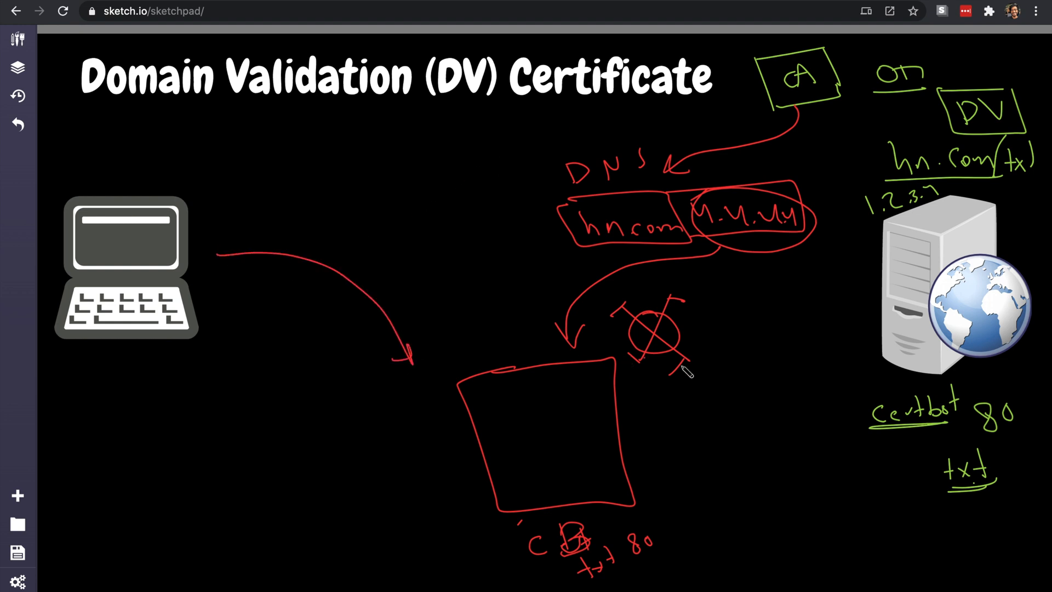
mouse_move(634, 410)
left_mouse_down()
mouse_move(826, 338)
mouse_move(809, 364)
left_mouse_up()
key("ctrl+z")
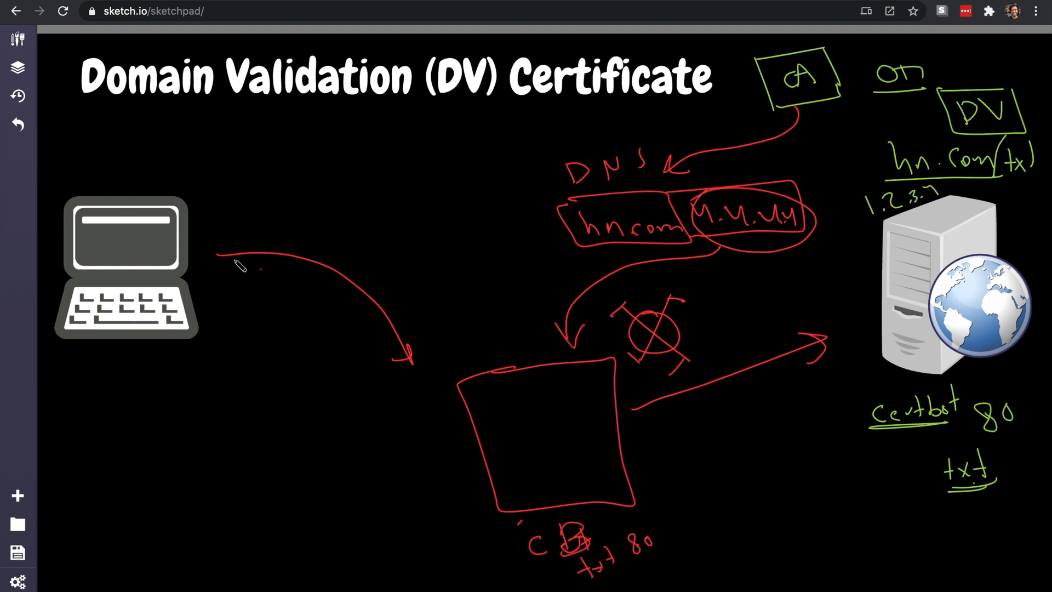
left_click(182, 234)
mouse_move(381, 380)
left_mouse_down()
mouse_move(244, 307)
mouse_move(271, 310)
left_mouse_up()
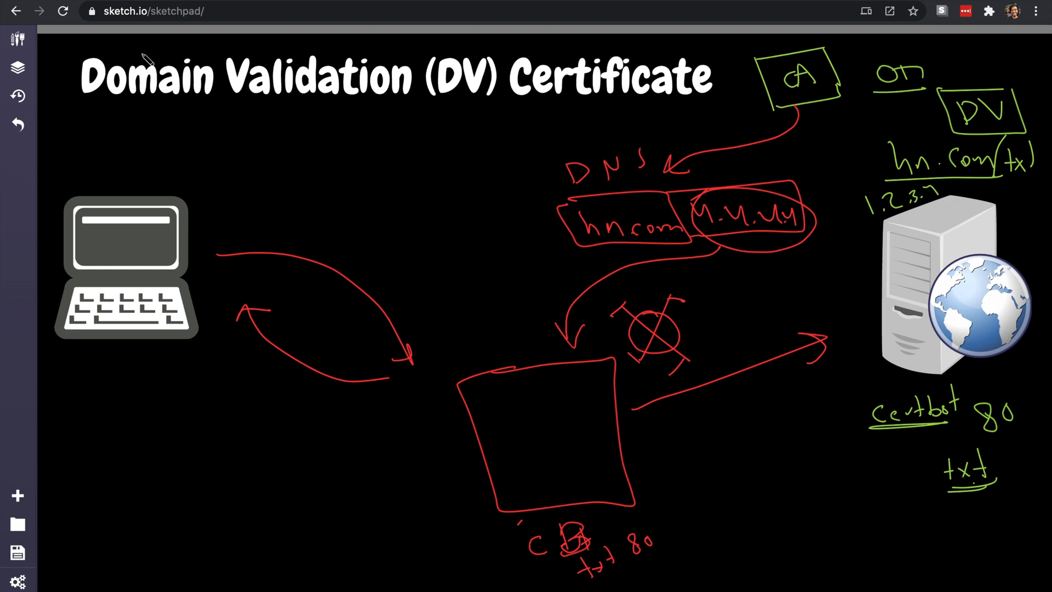
left_click(90, 12)
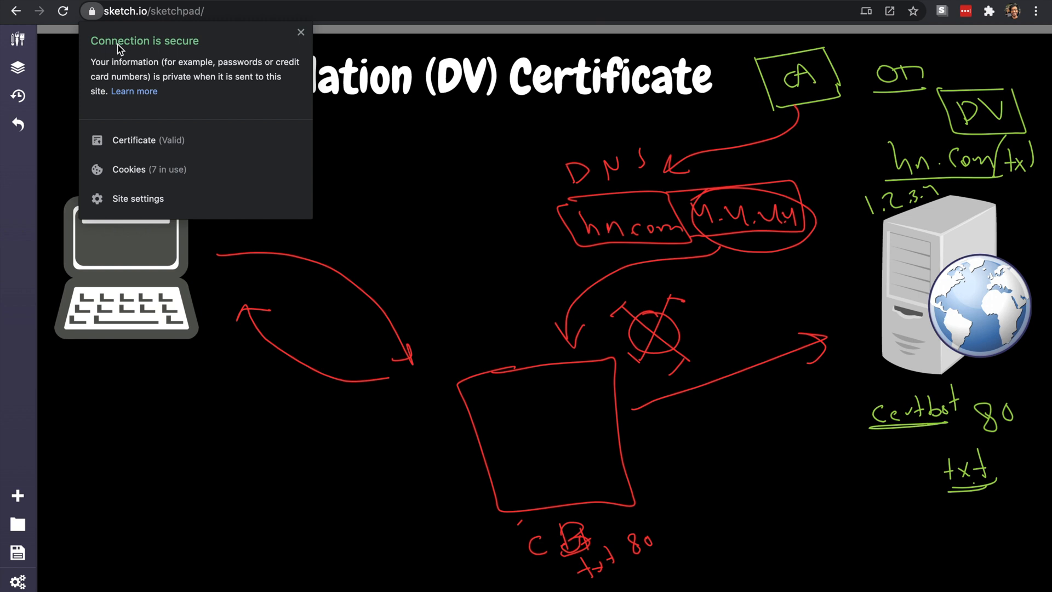
left_click(209, 139)
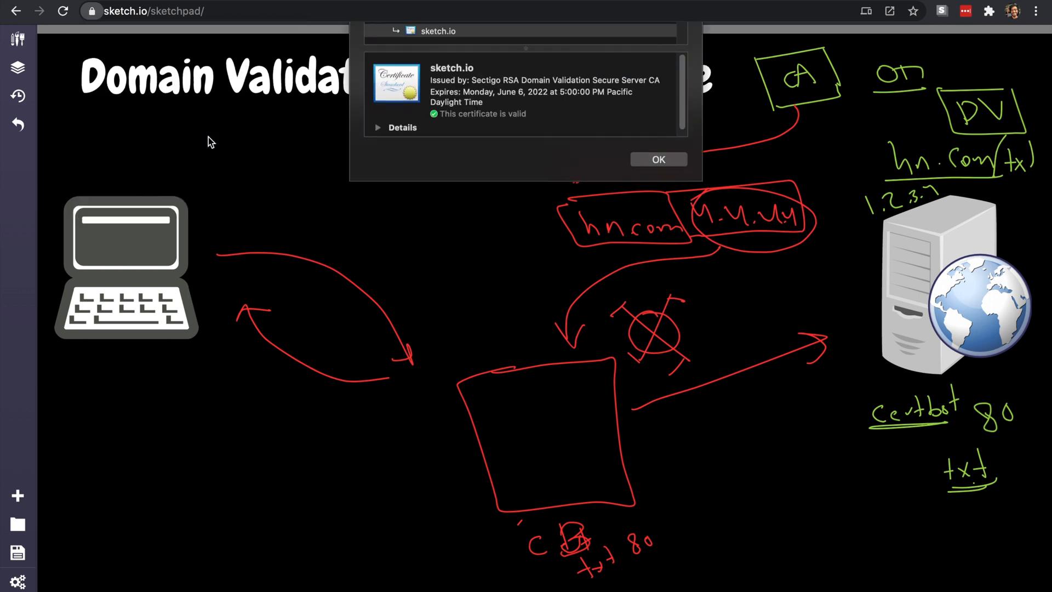
left_click(378, 170)
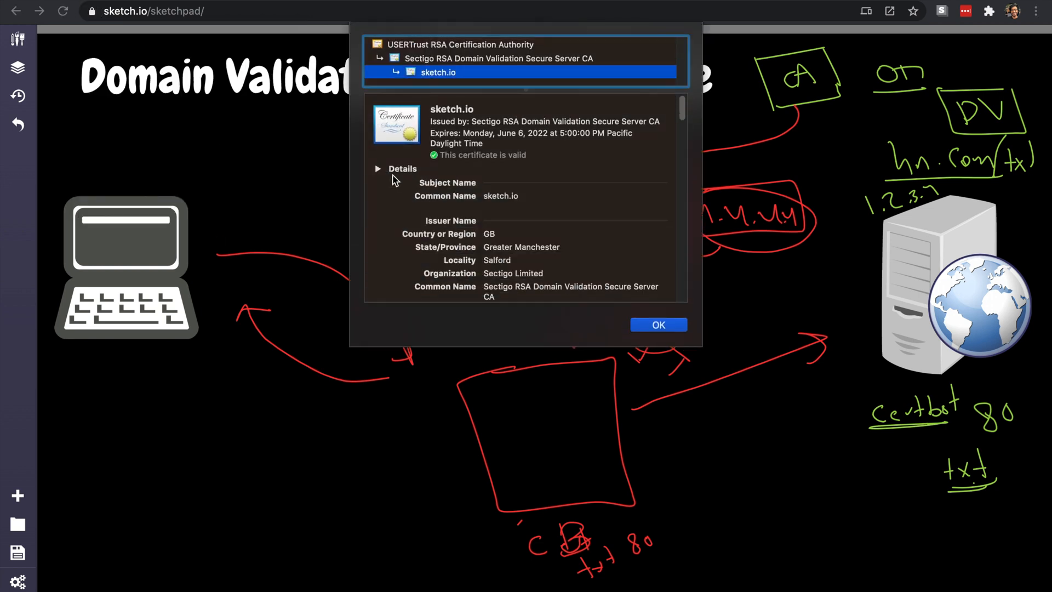
scroll(464, 138, "down", 2)
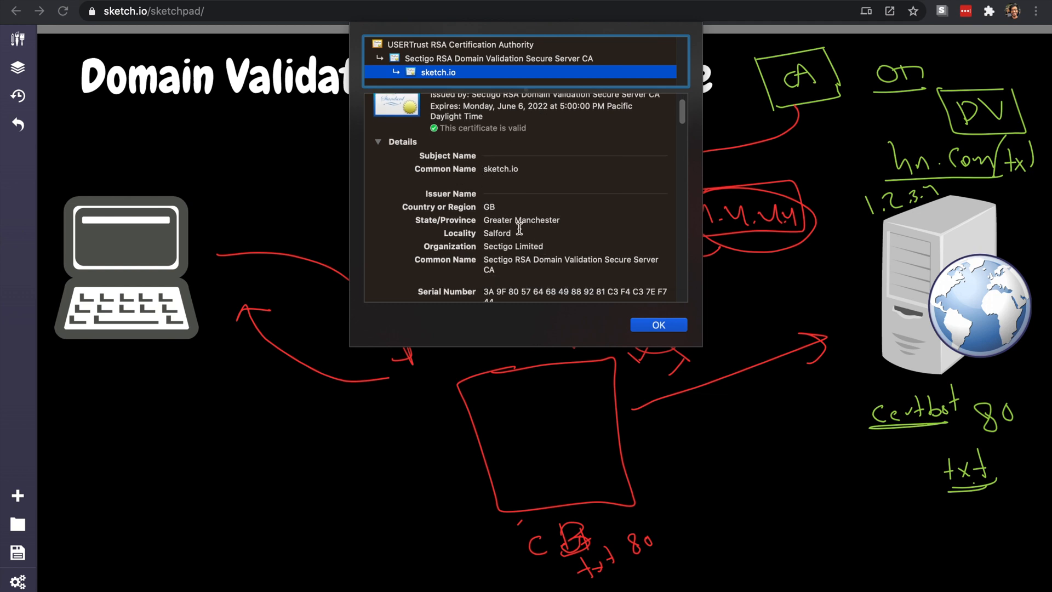
scroll(519, 229, "down", 2)
scroll(519, 230, "down", 1)
scroll(519, 229, "down", 2)
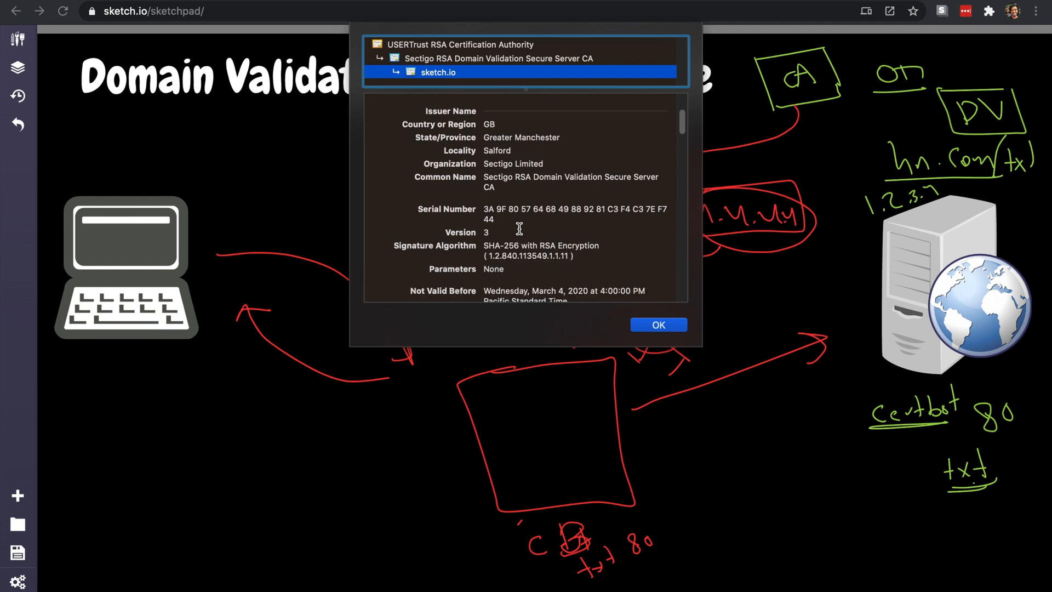
scroll(520, 228, "down", 5)
scroll(519, 228, "up", 1)
scroll(542, 232, "up", 8)
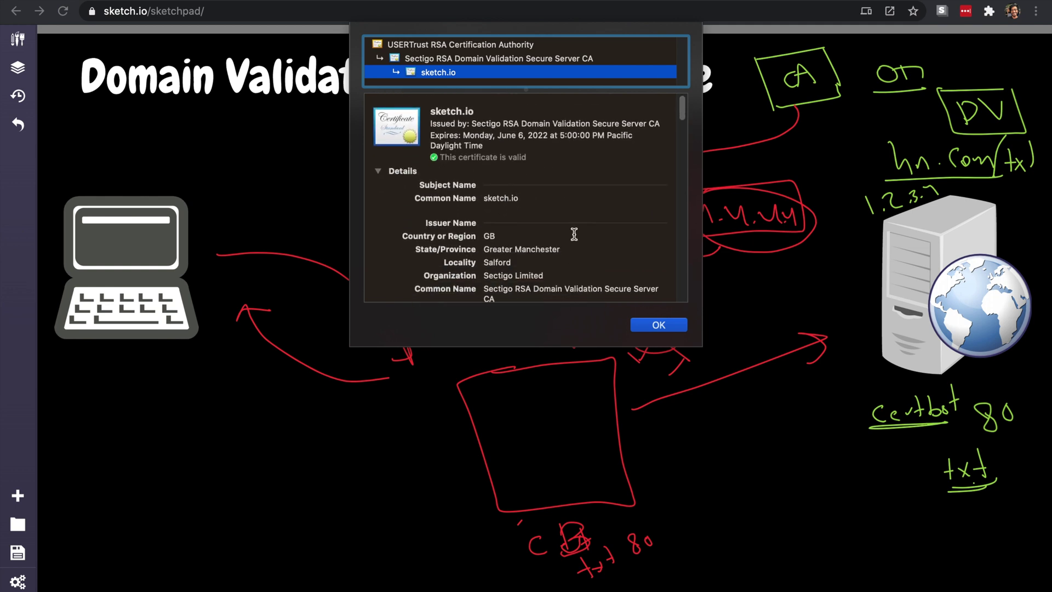
left_click(658, 324)
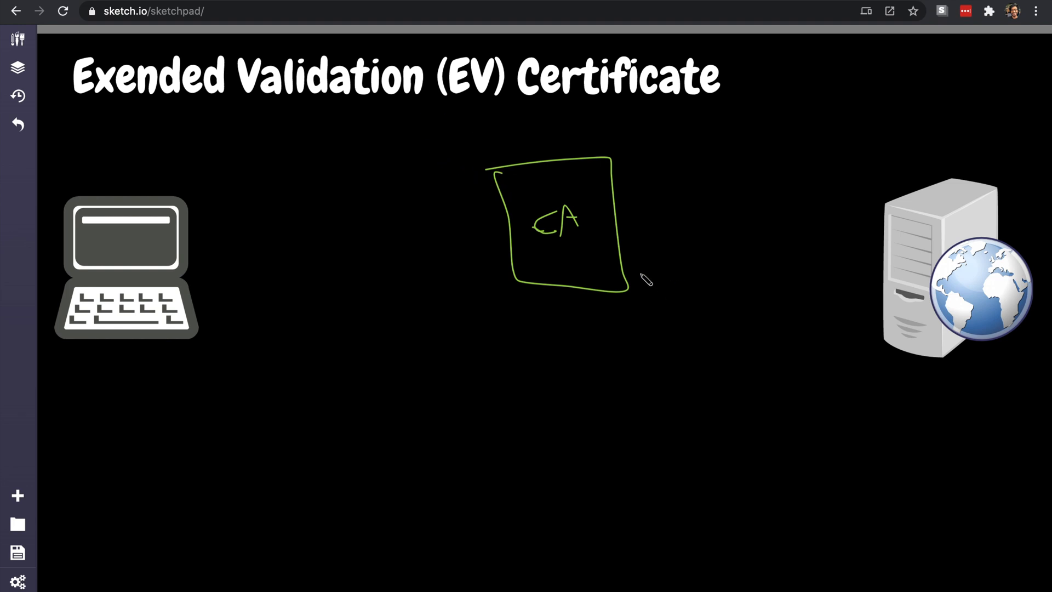
Draw a small green box to the right of the CA box.
mouse_move(646, 201)
left_mouse_down()
mouse_move(663, 227)
mouse_move(681, 226)
mouse_move(691, 209)
left_mouse_up()
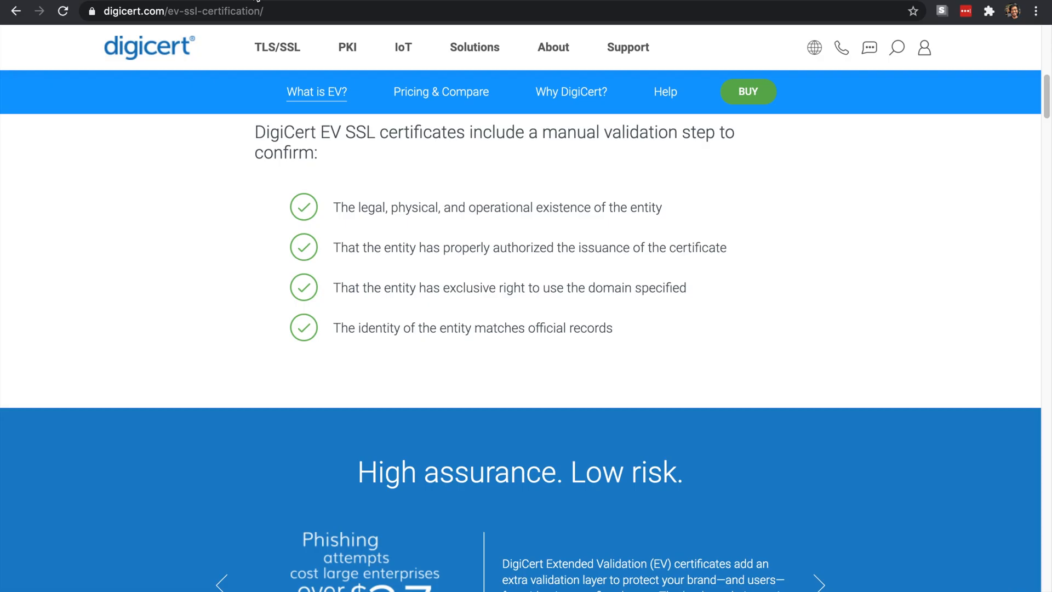
scroll(235, 118, "up", 10)
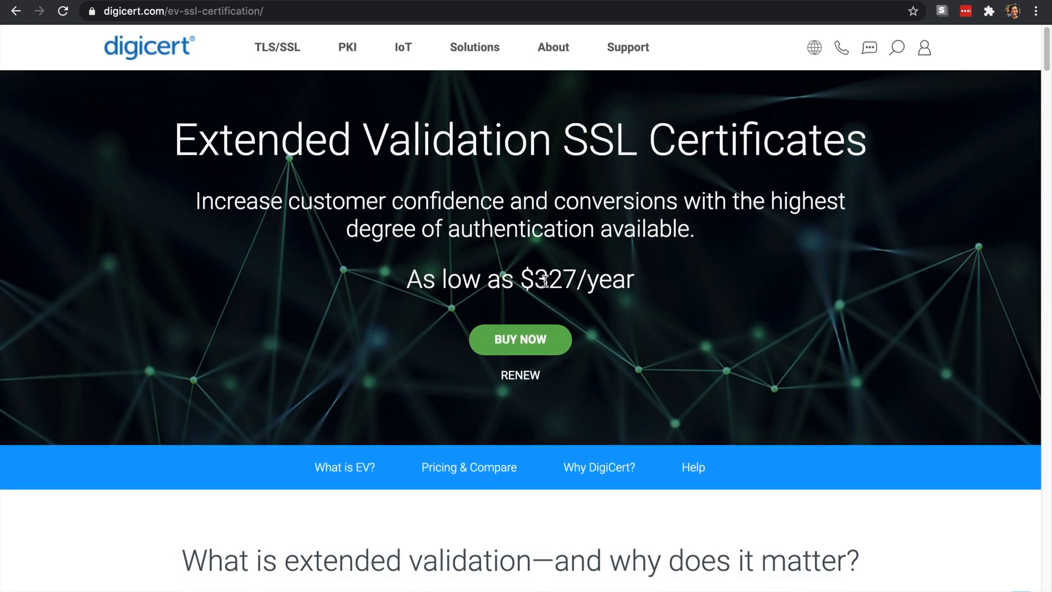
double_click(544, 282)
left_click(570, 280)
double_click(555, 279)
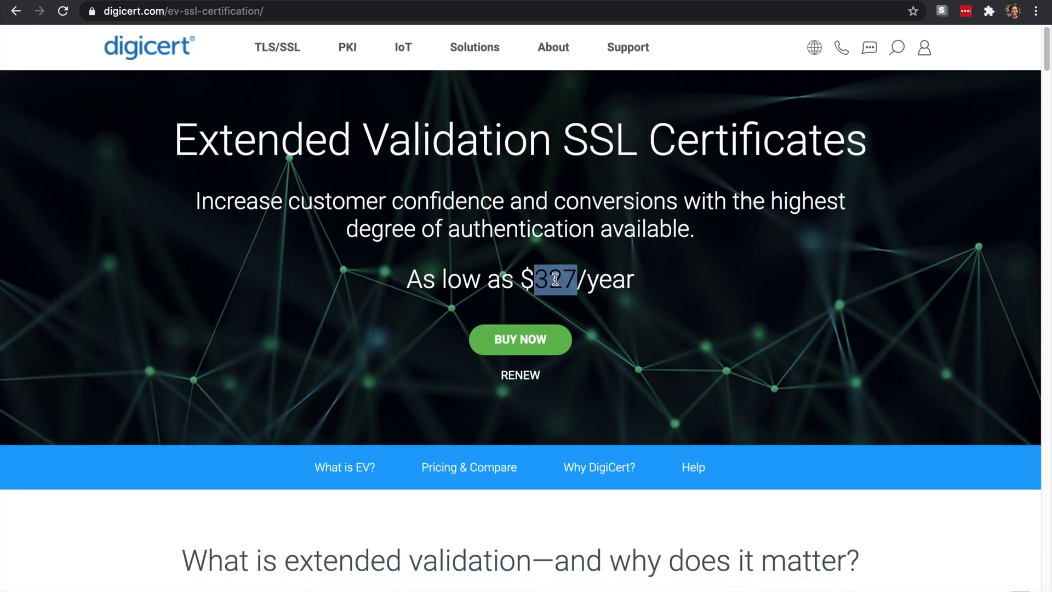
left_click(468, 289)
triple_click(525, 284)
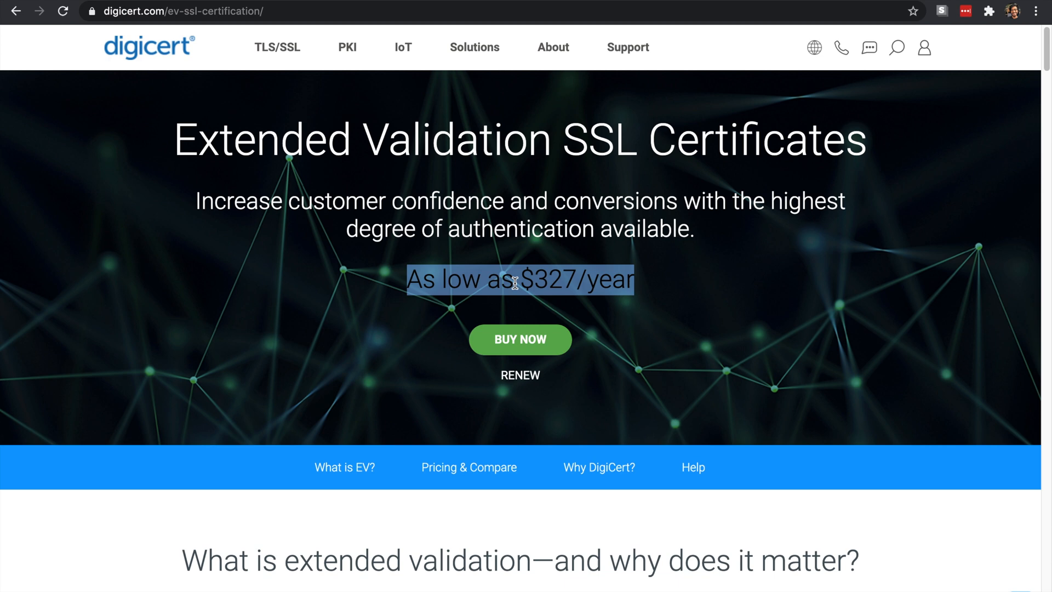
triple_click(477, 283)
scroll(188, 65, "down", 2)
scroll(188, 65, "down", 10)
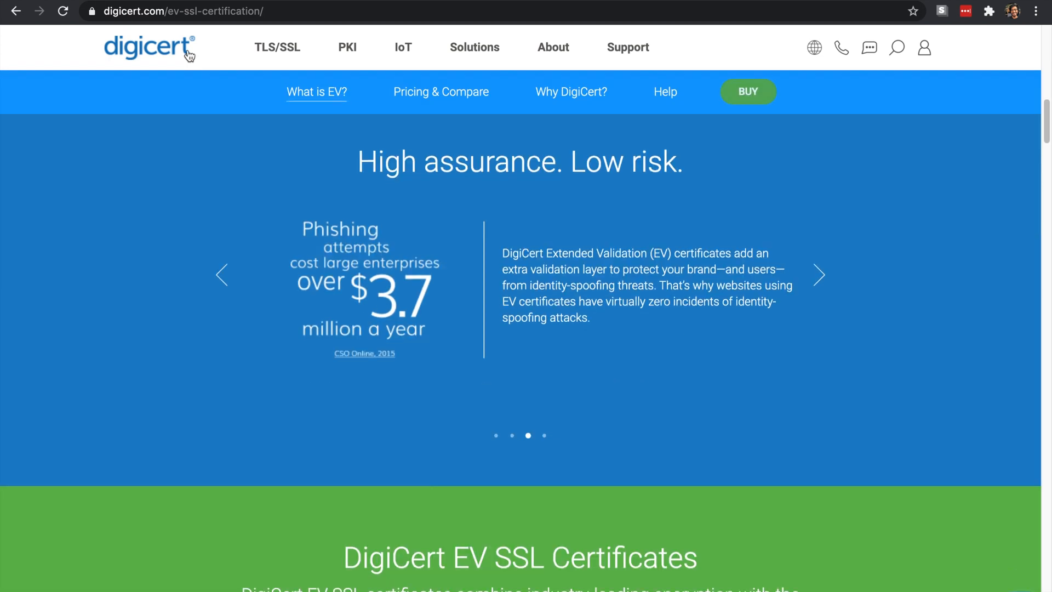
scroll(189, 64, "up", 9)
scroll(189, 55, "down", 1)
scroll(188, 54, "down", 1)
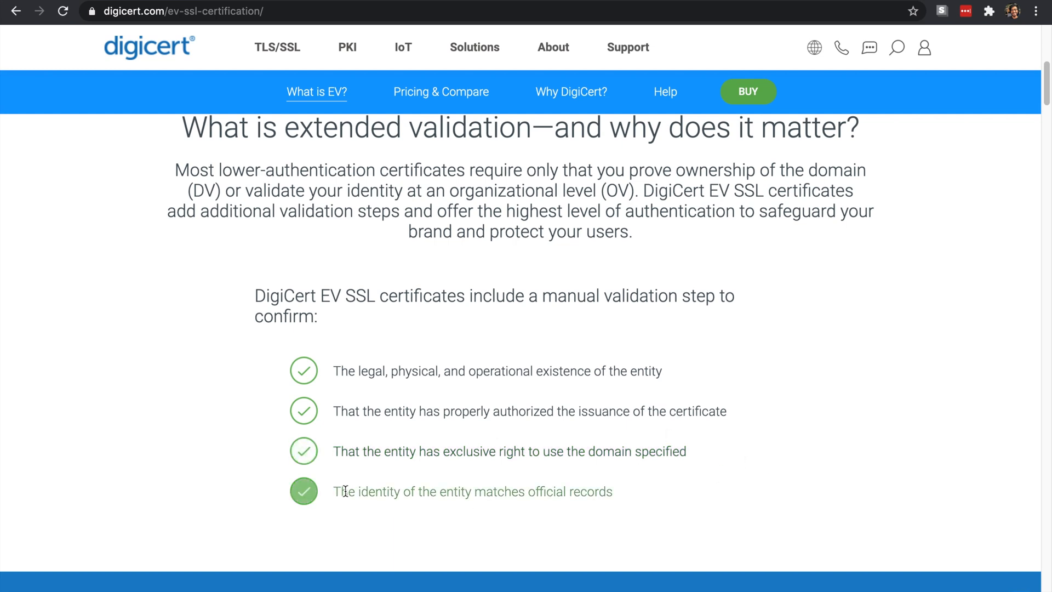
scroll(298, 322, "up", 1)
scroll(298, 321, "up", 1)
scroll(298, 320, "up", 5)
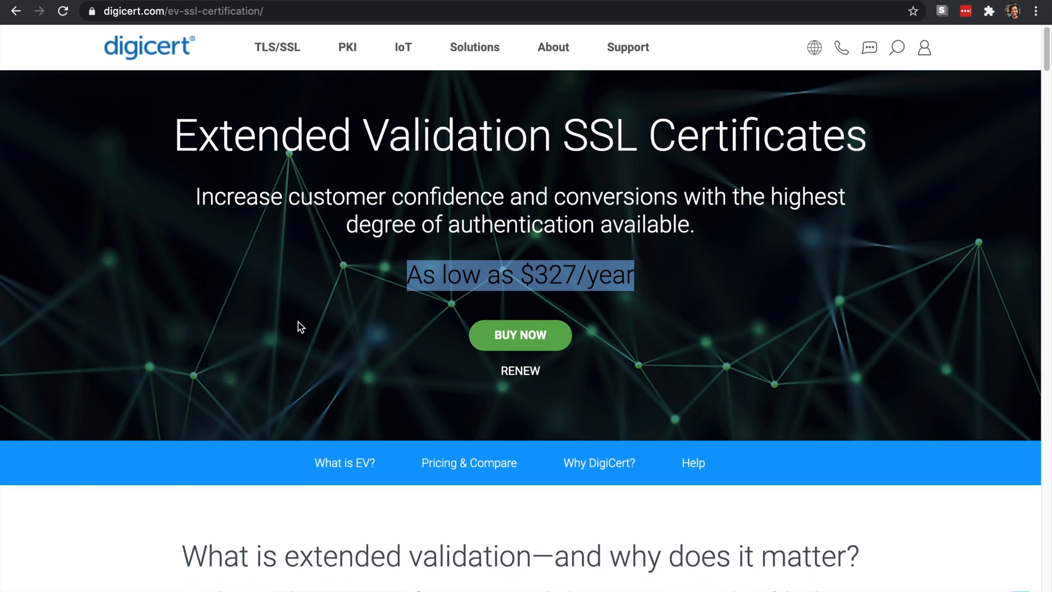
scroll(298, 320, "down", 5)
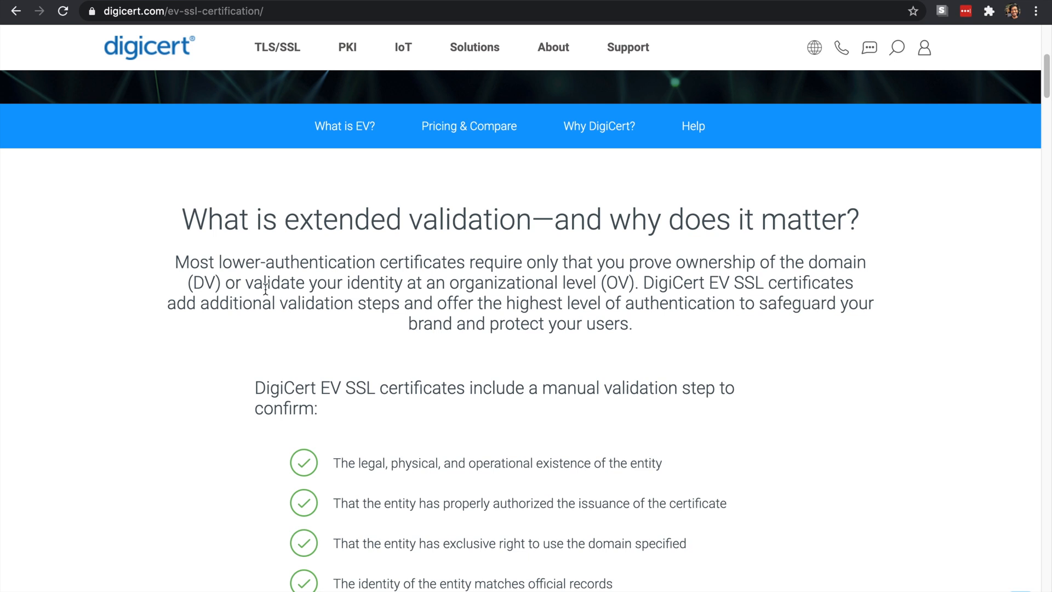
left_click(93, 12)
key("ctrl+t")
type("goo")
Load google.com and review the cookies it has set from the connection details.
key("Return")
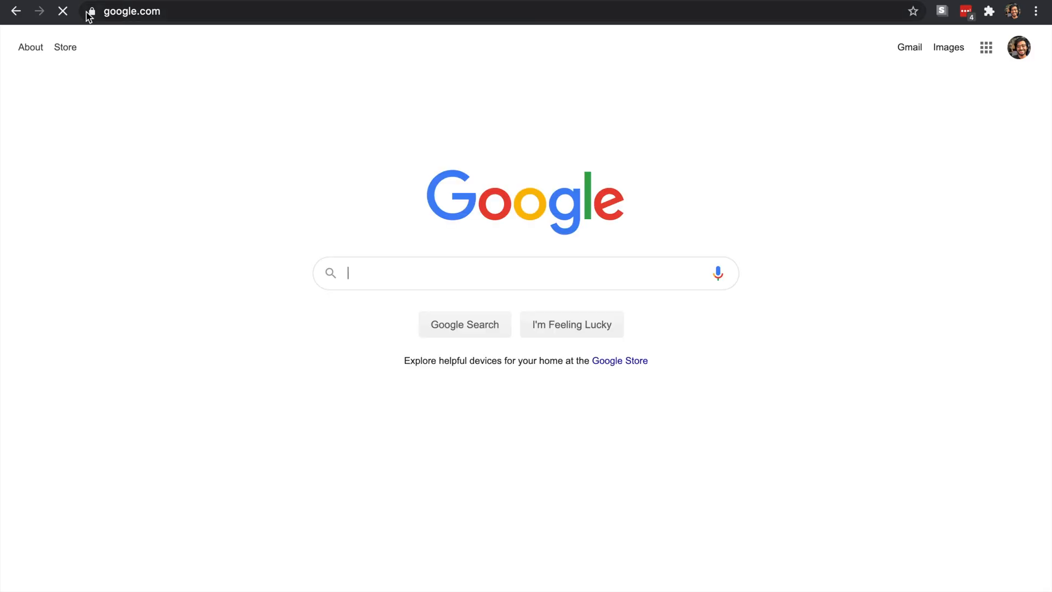
left_click(90, 12)
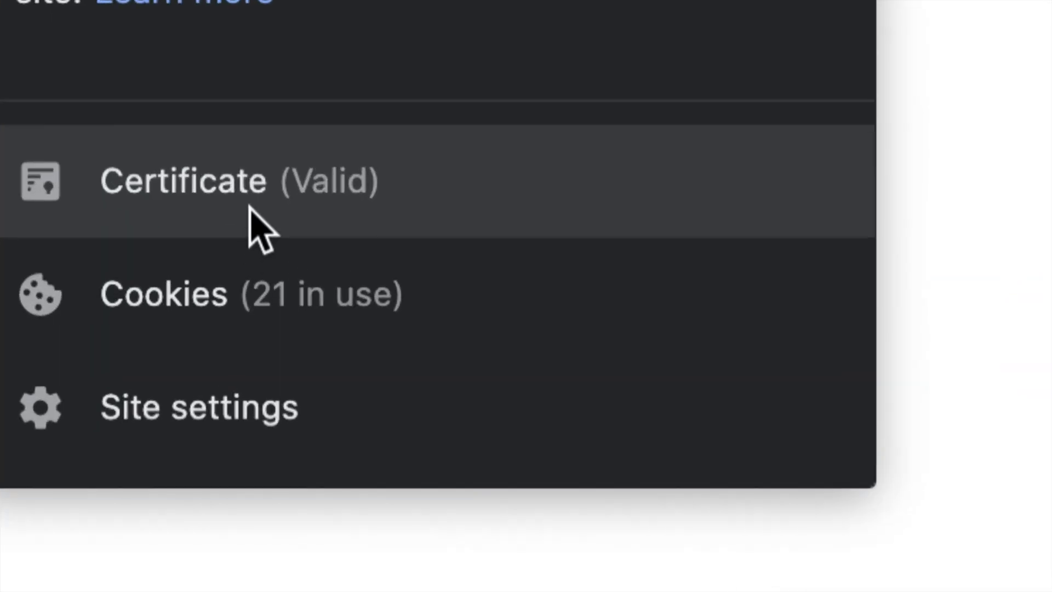
left_click(168, 174)
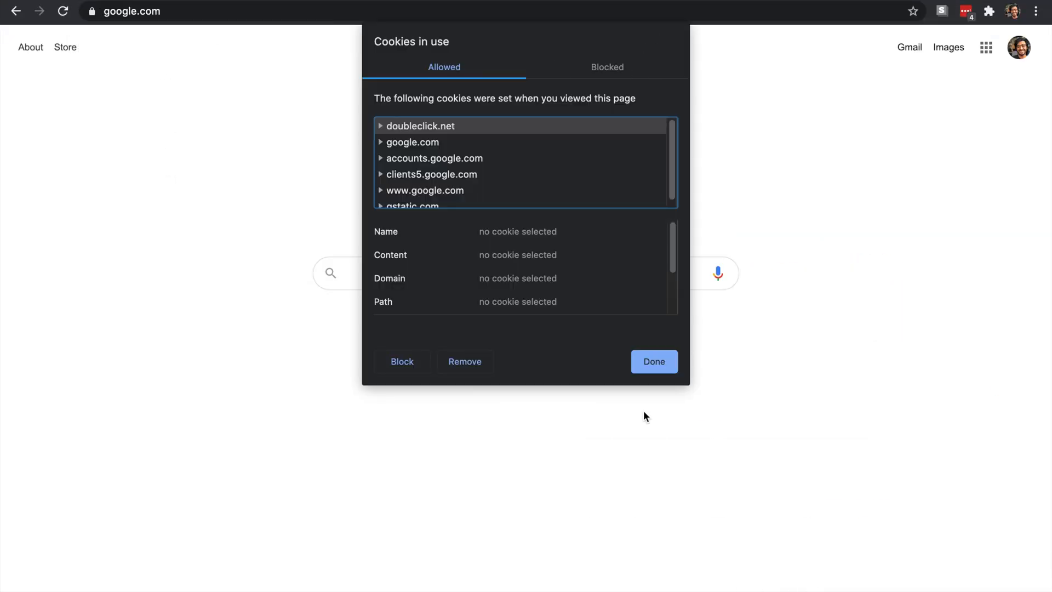
left_click(649, 364)
Inspect google.com's certificate chain from the GlobalSign root through GTS CA 1O1.
left_click(92, 12)
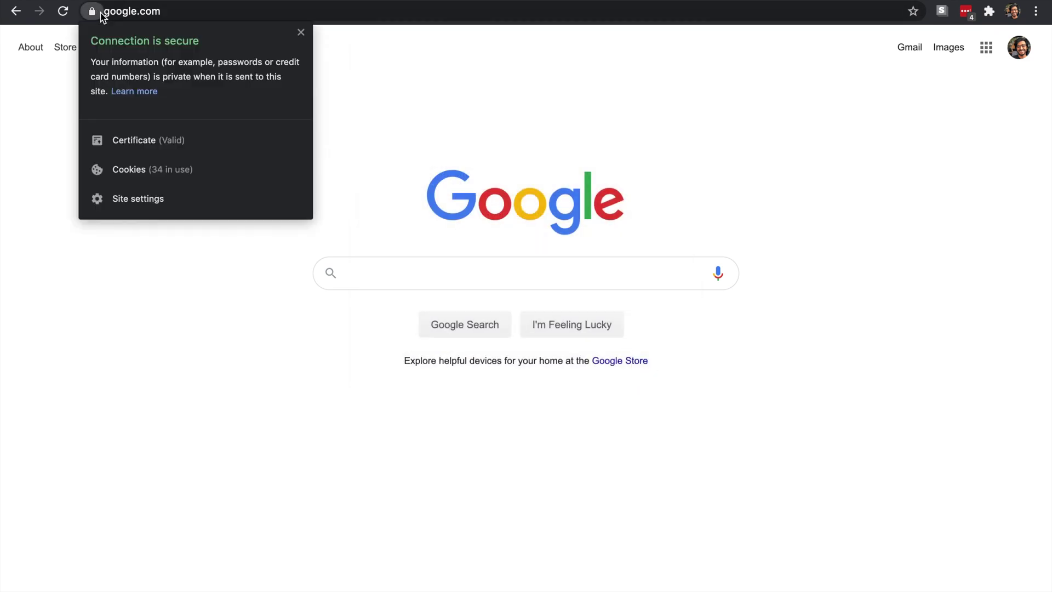
left_click(215, 143)
left_click(378, 170)
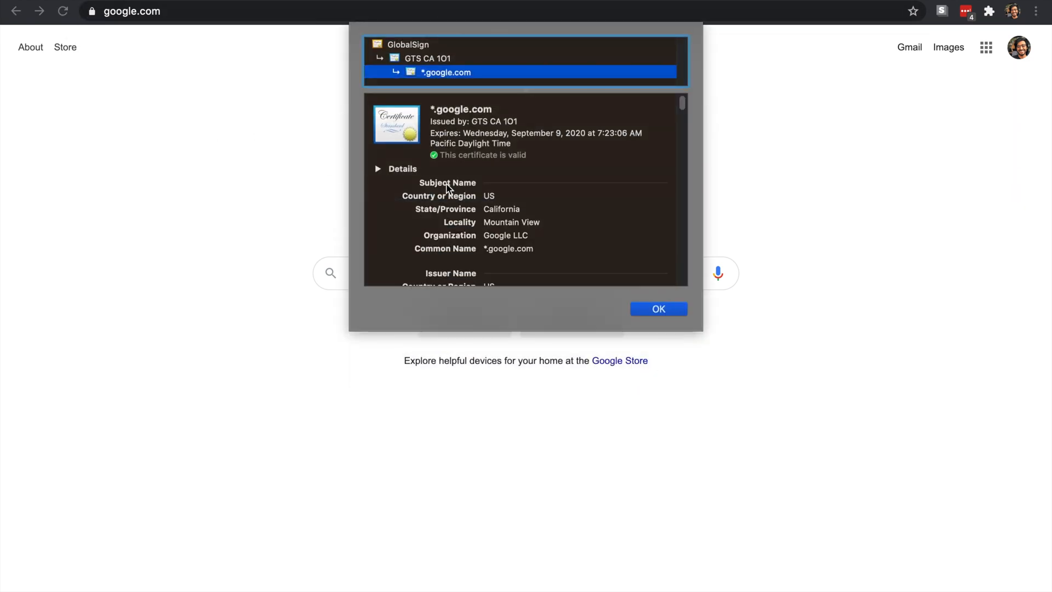
left_click(412, 59)
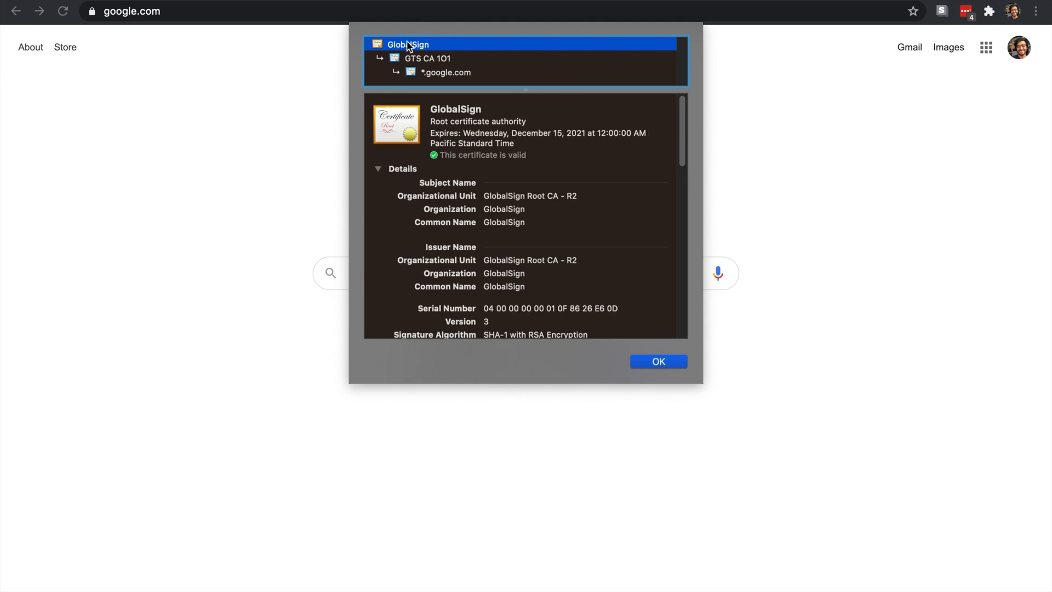
left_click(416, 58)
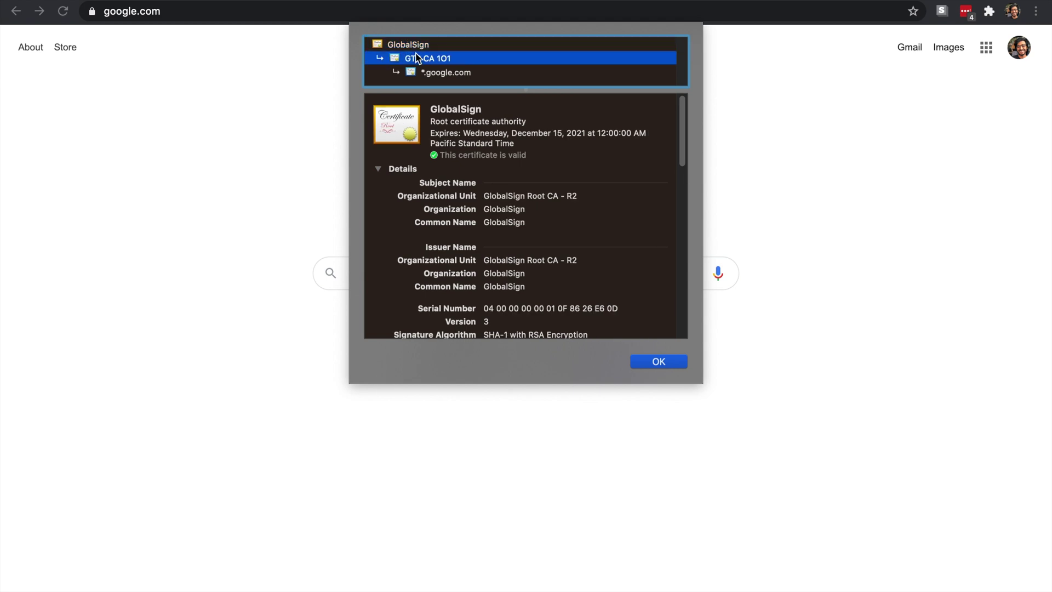
left_click(658, 362)
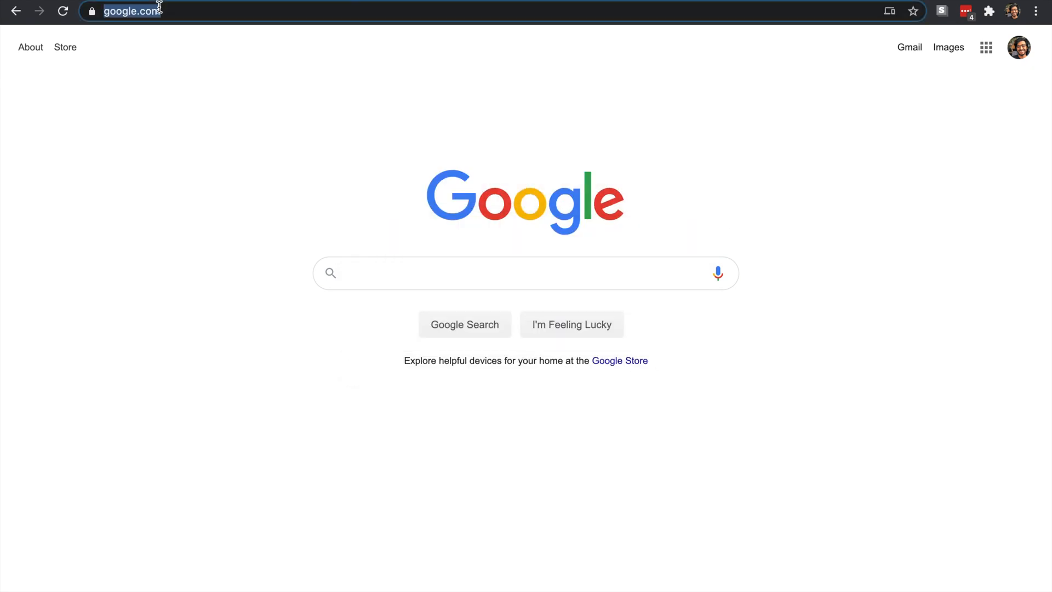
View the DigiCert site's connection details showing its valid certificate, then dismiss them.
left_click(96, 13)
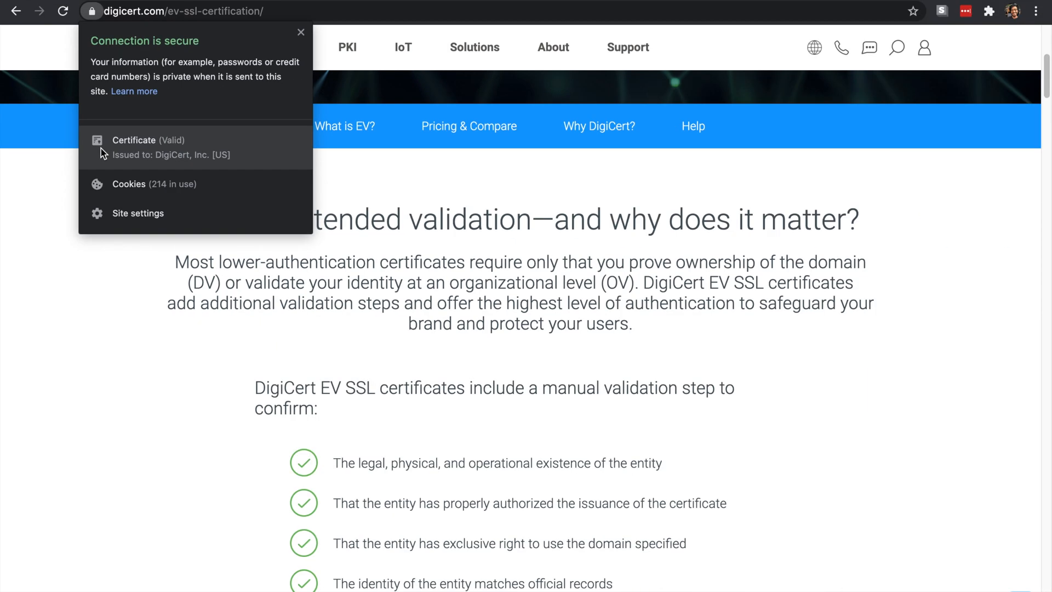
left_click(128, 289)
Load badssl.com in a new tab and go to the extended-validation test site.
key("ctrl+t")
type("baa")
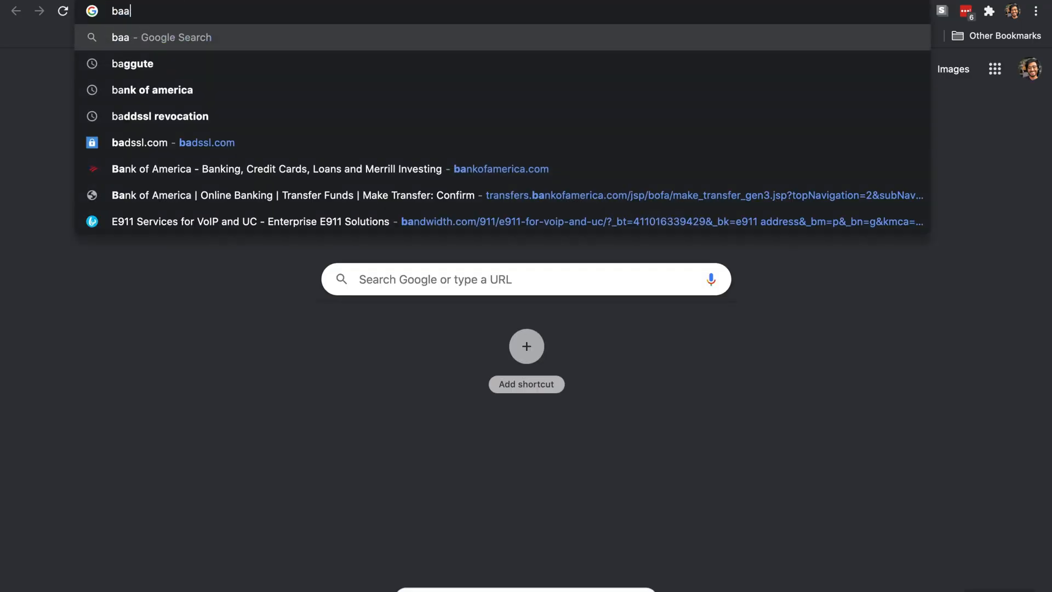
type("d")
key("BackSpace")
key("BackSpace")
key("BackSpace")
type("d")
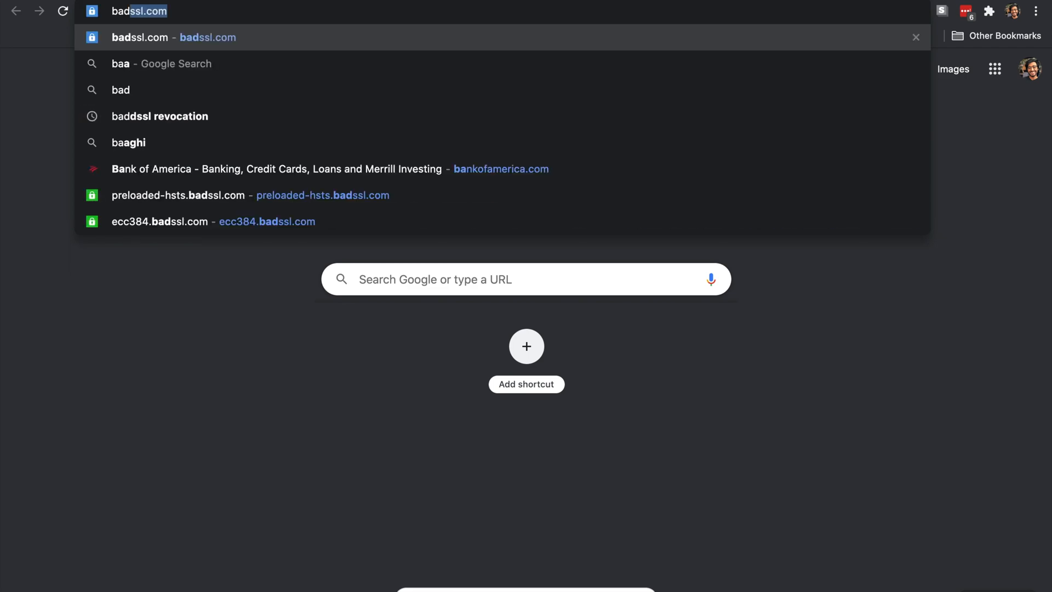
key("Return")
scroll(200, 271, "down", 2)
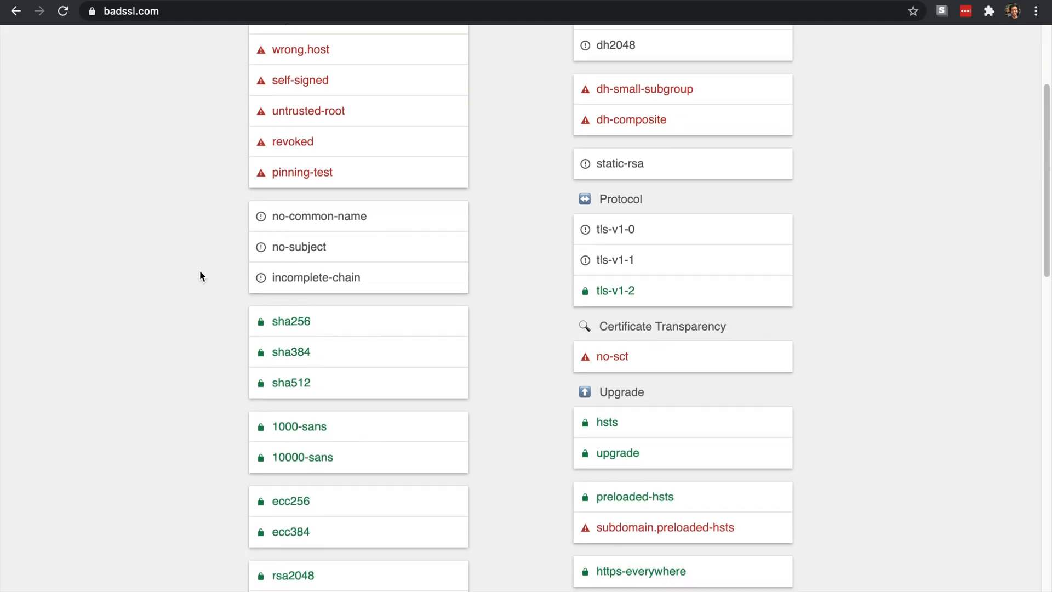
scroll(200, 272, "down", 3)
scroll(200, 272, "down", 1)
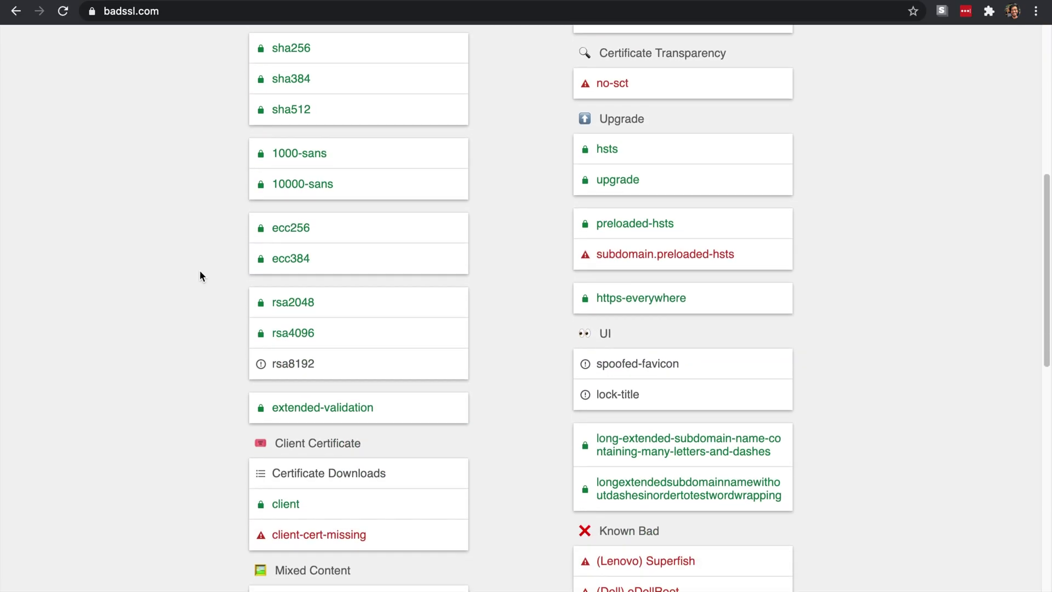
left_click(296, 418)
Inspect extended-validation.badssl.com's certificate chain, including the DigiCert SHA2 EV Server CA, then dismiss it.
left_click(92, 10)
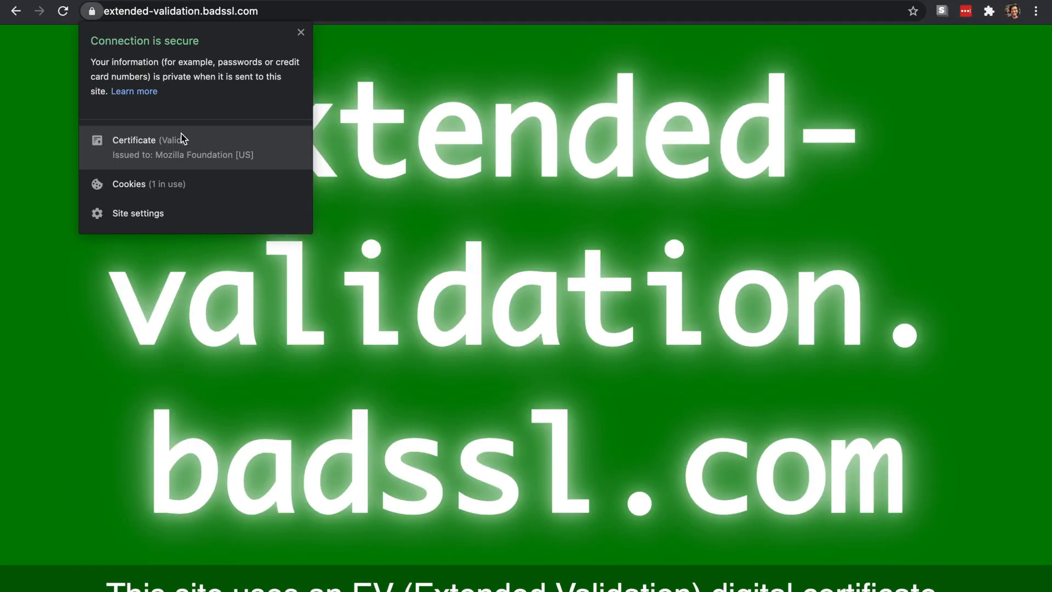
left_click(175, 151)
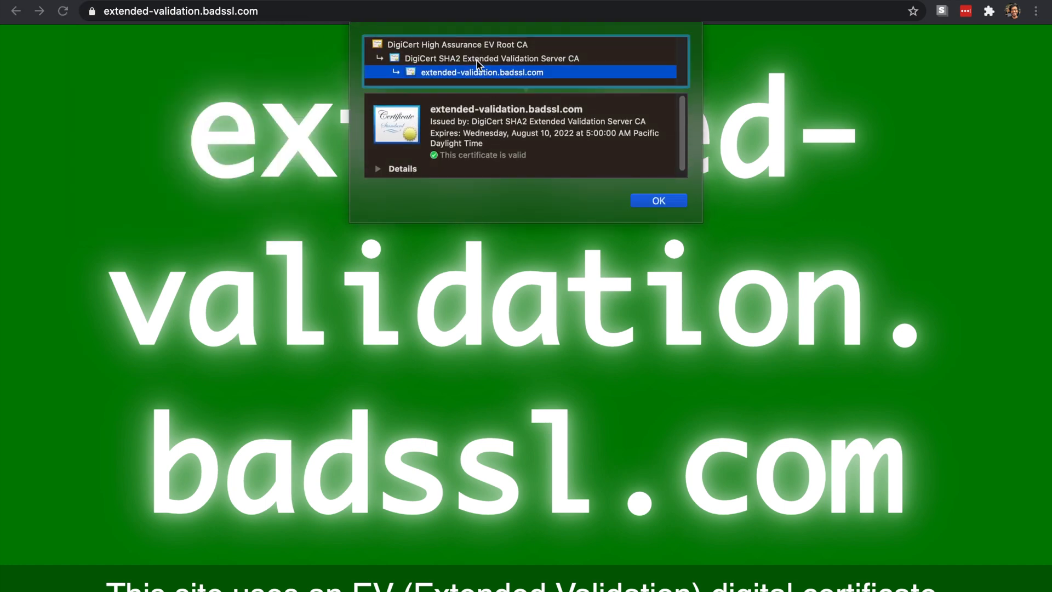
left_click(479, 61)
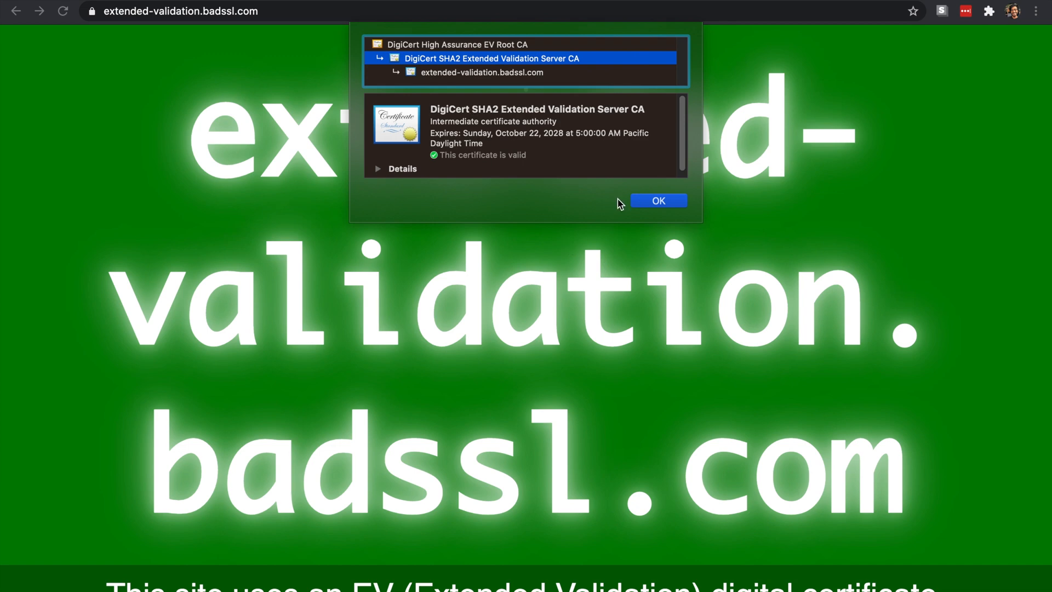
left_click(646, 205)
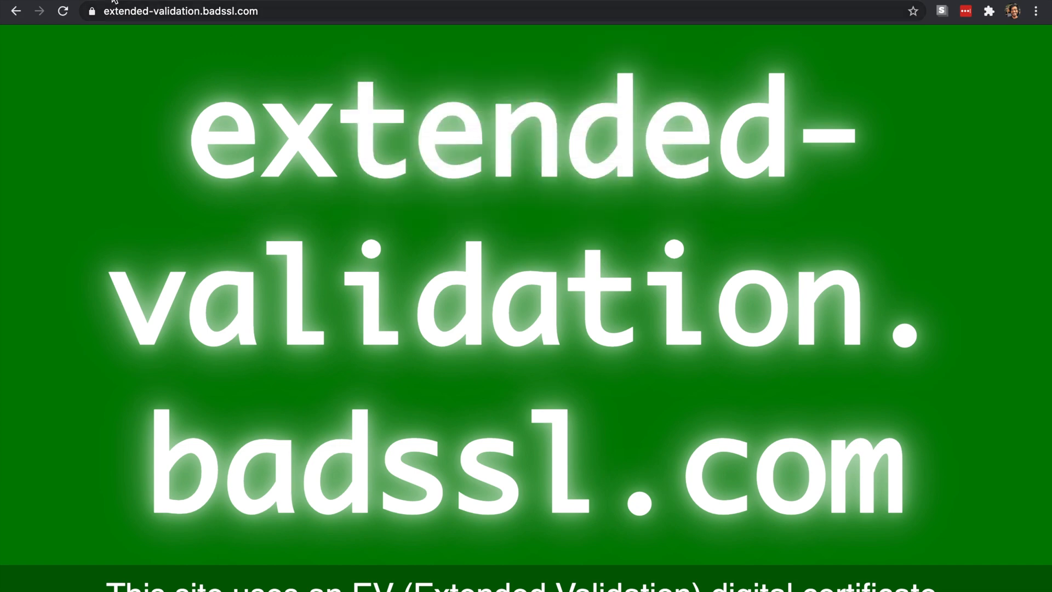